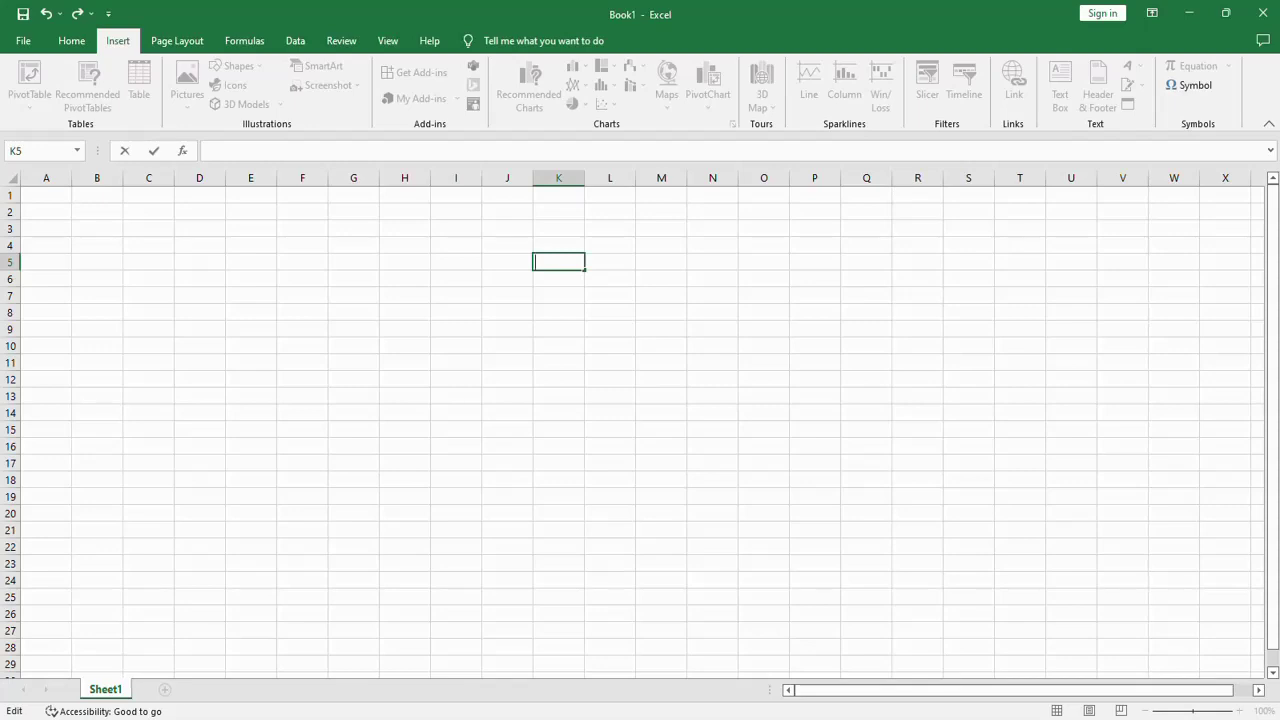
# Enter the label v=λ*f in cell I2.
pyautogui.click(456, 212)
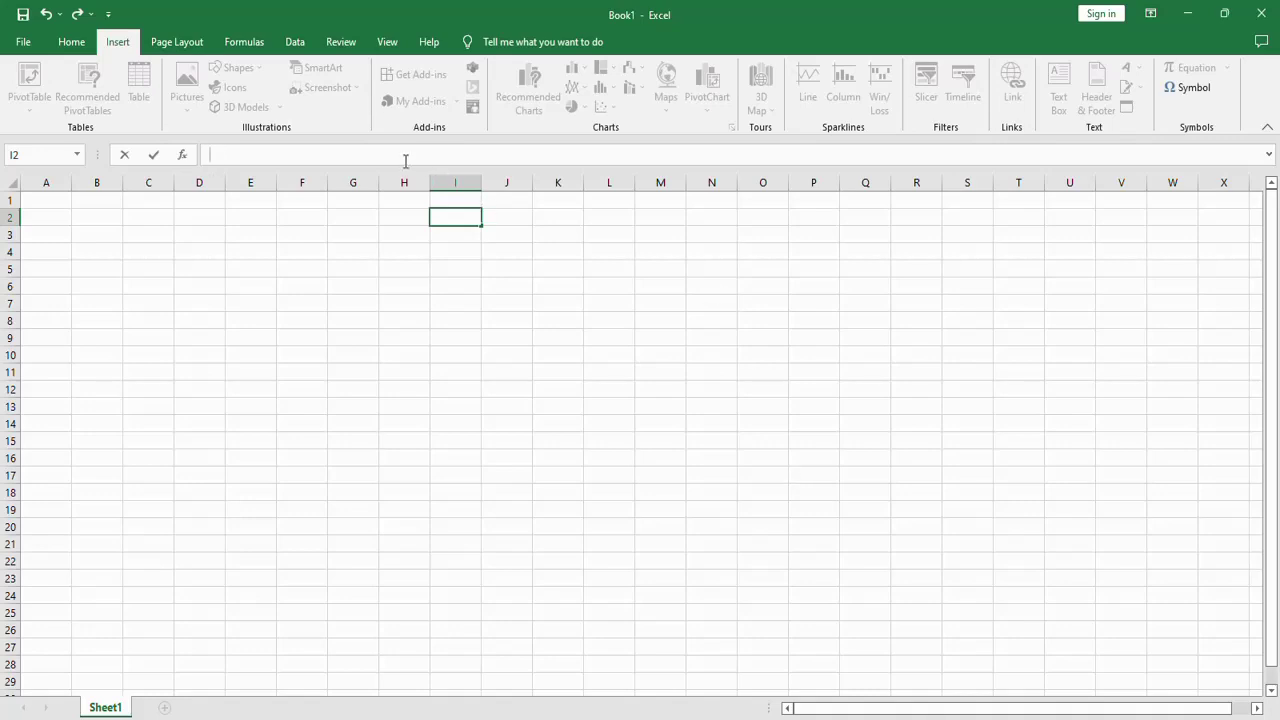
pyautogui.write('v=λ*f')
pyautogui.press('Return')
# Enlarge the I2 text to 26 points, widen column I to fit, and centre it.
pyautogui.click(456, 215)
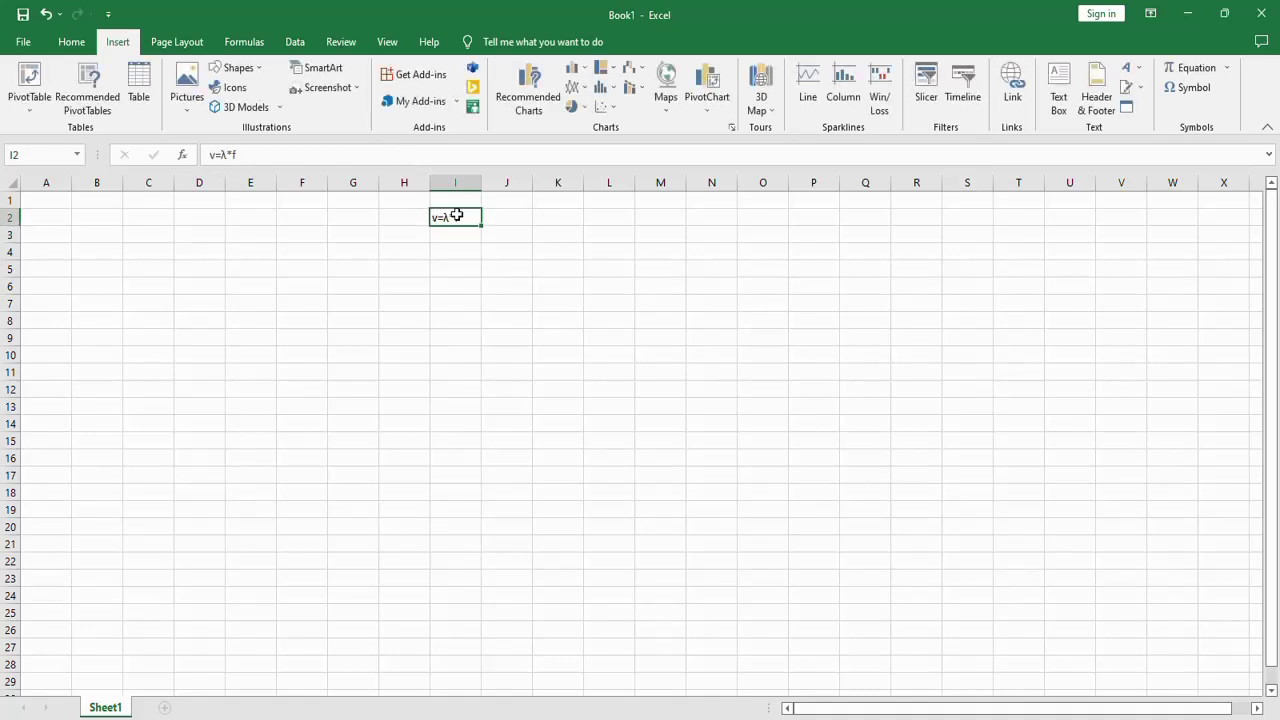
pyautogui.click(76, 43)
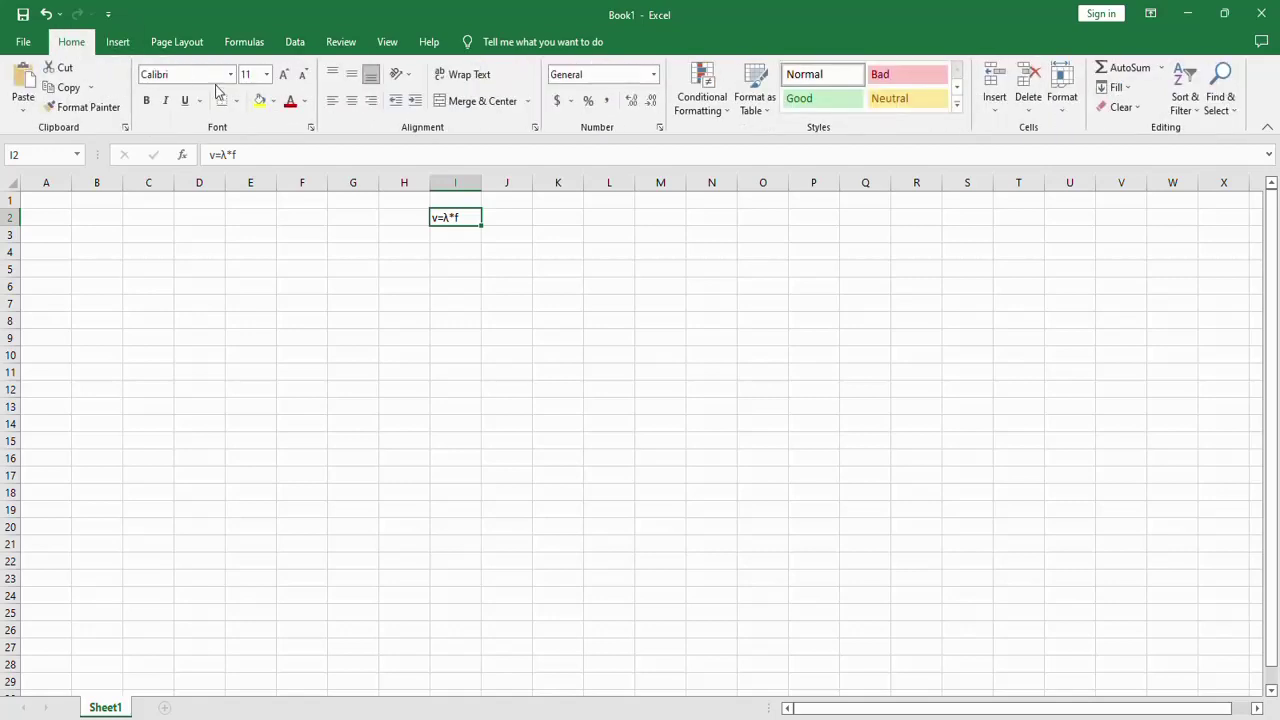
pyautogui.click(289, 77)
pyautogui.click(289, 77)
pyautogui.click(289, 77)
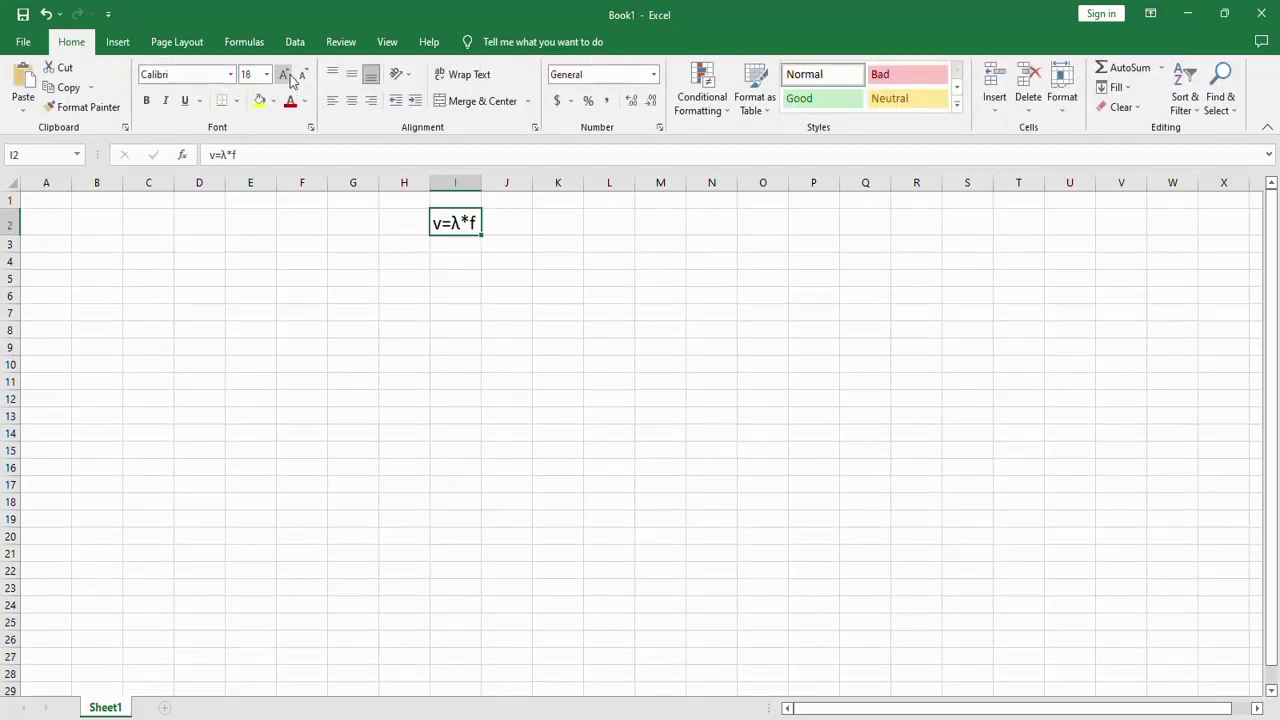
pyautogui.click(289, 77)
pyautogui.click(289, 77)
pyautogui.click(289, 77)
pyautogui.click(289, 77)
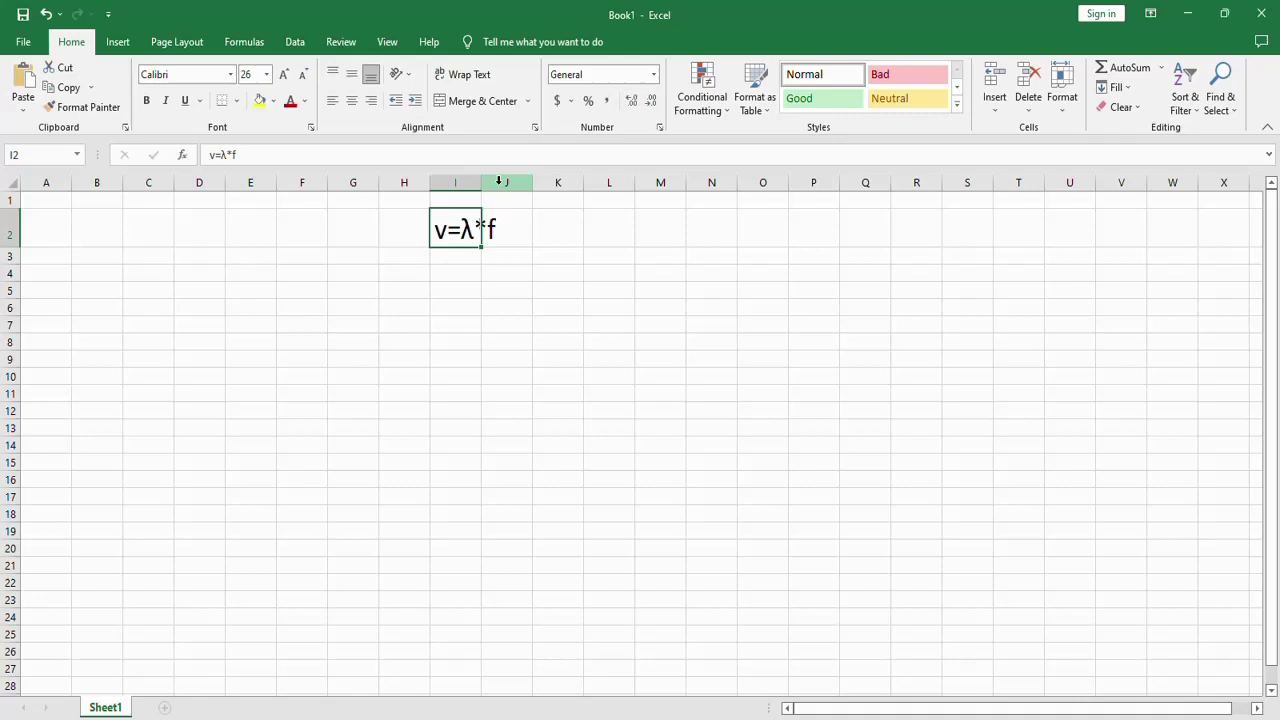
pyautogui.moveTo(481, 182); pyautogui.dragTo(622, 199)
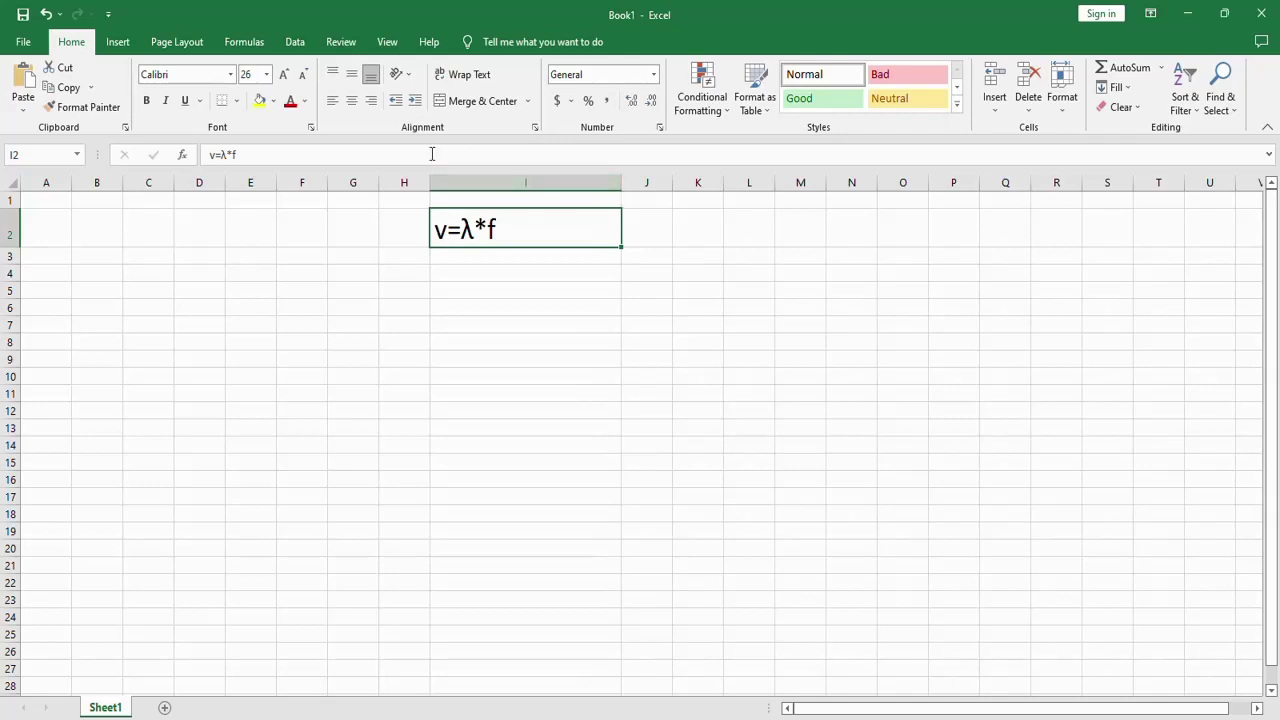
pyautogui.click(351, 101)
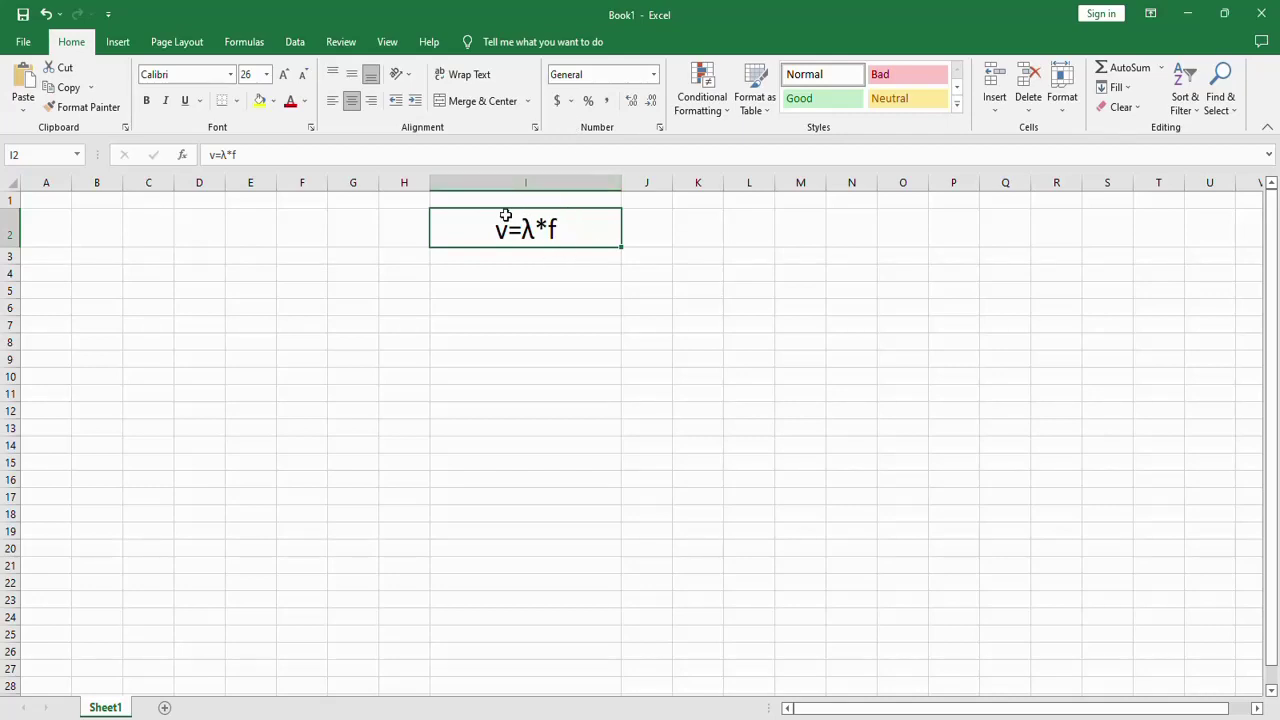
# Apply a light blue fill to the v=λ*f cell I2 and check the result.
pyautogui.click(274, 102)
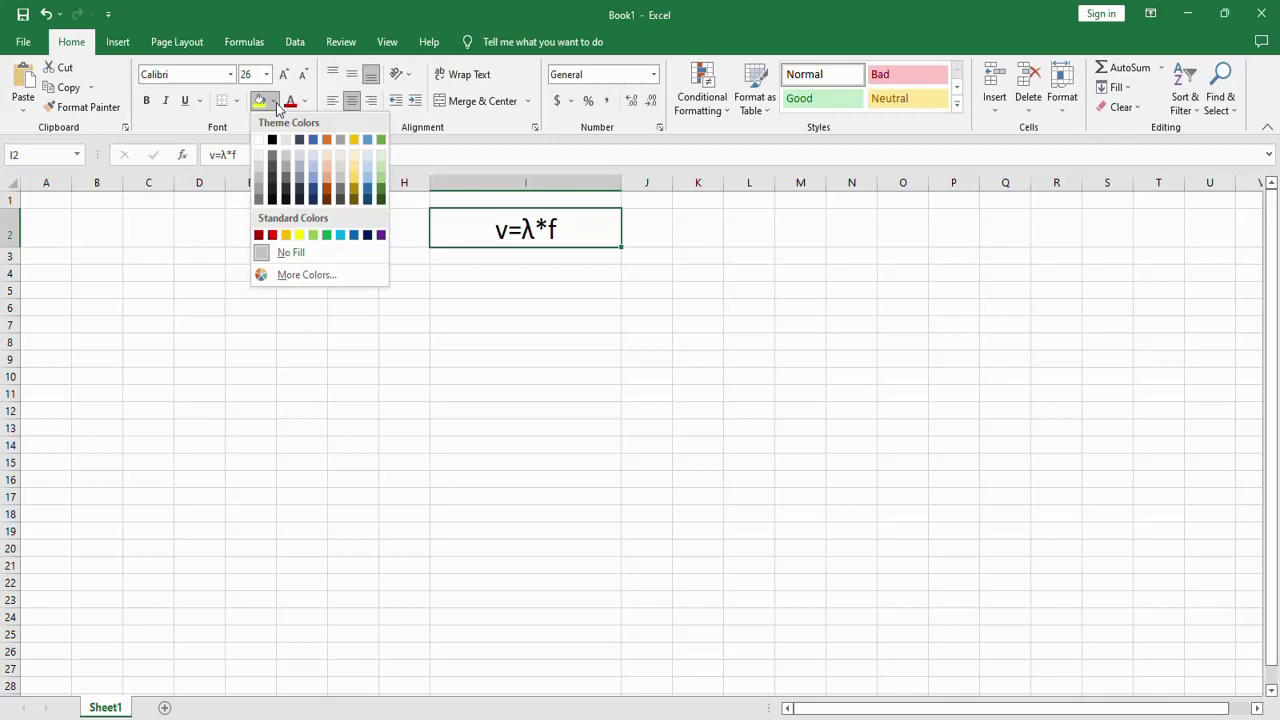
pyautogui.click(313, 166)
pyautogui.click(567, 380)
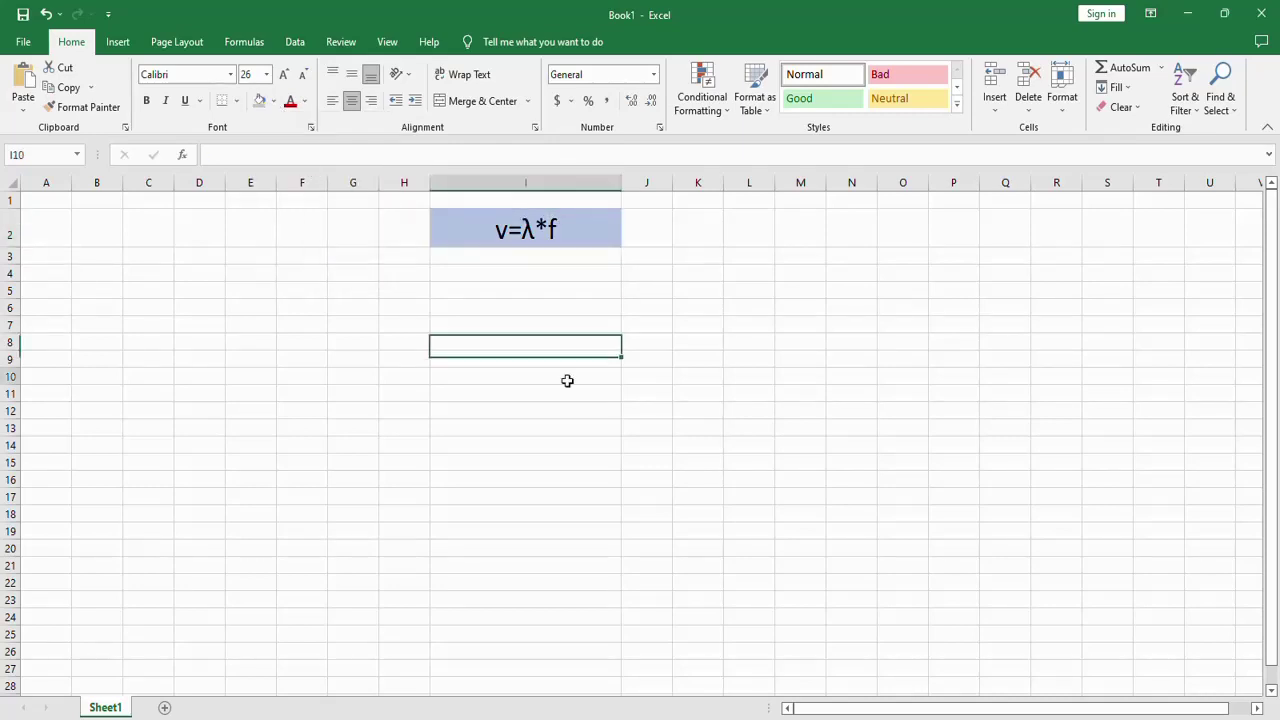
pyautogui.click(527, 228)
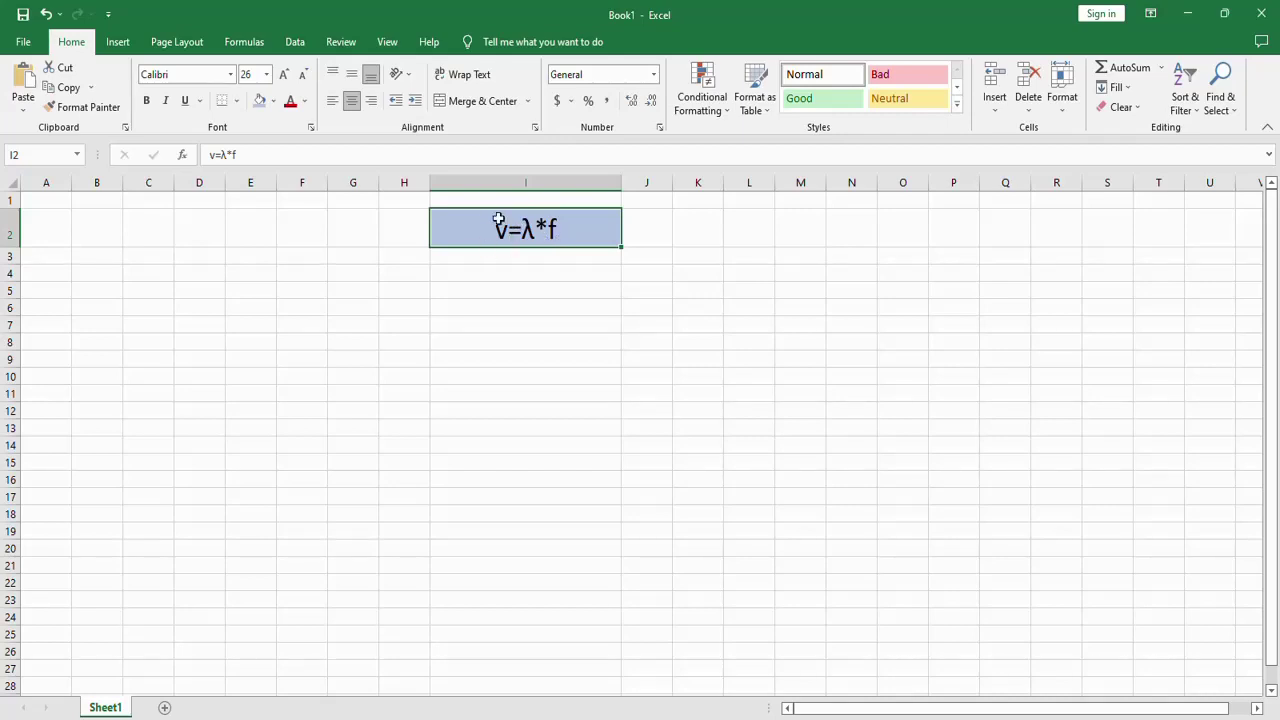
# Enter V=30 in cell C4.
pyautogui.click(157, 270)
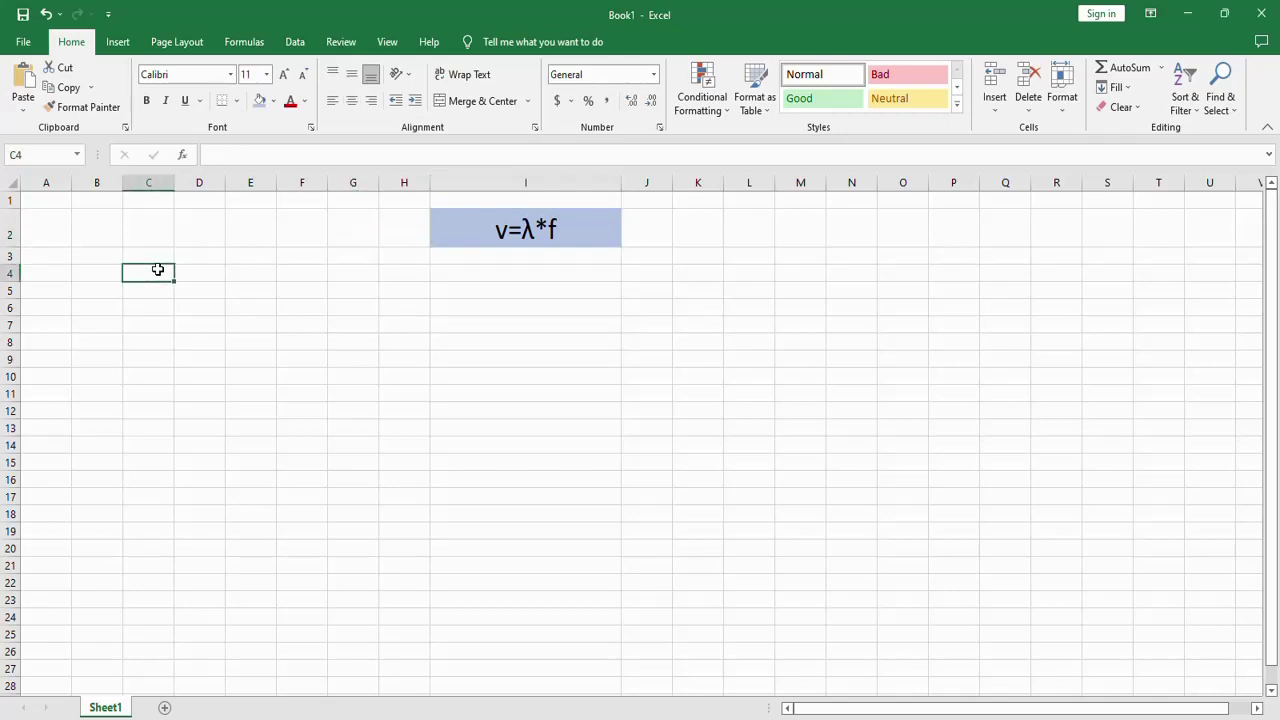
pyautogui.write('v')
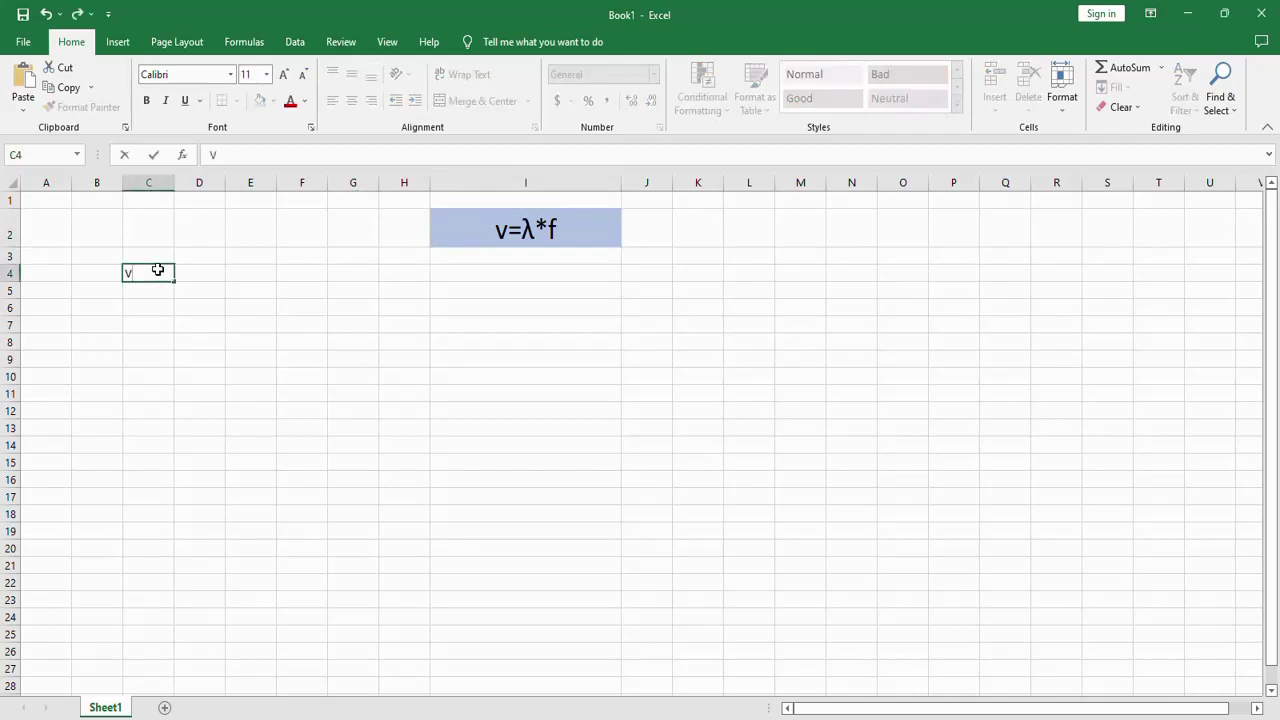
pyautogui.write('=30')
pyautogui.click(163, 300)
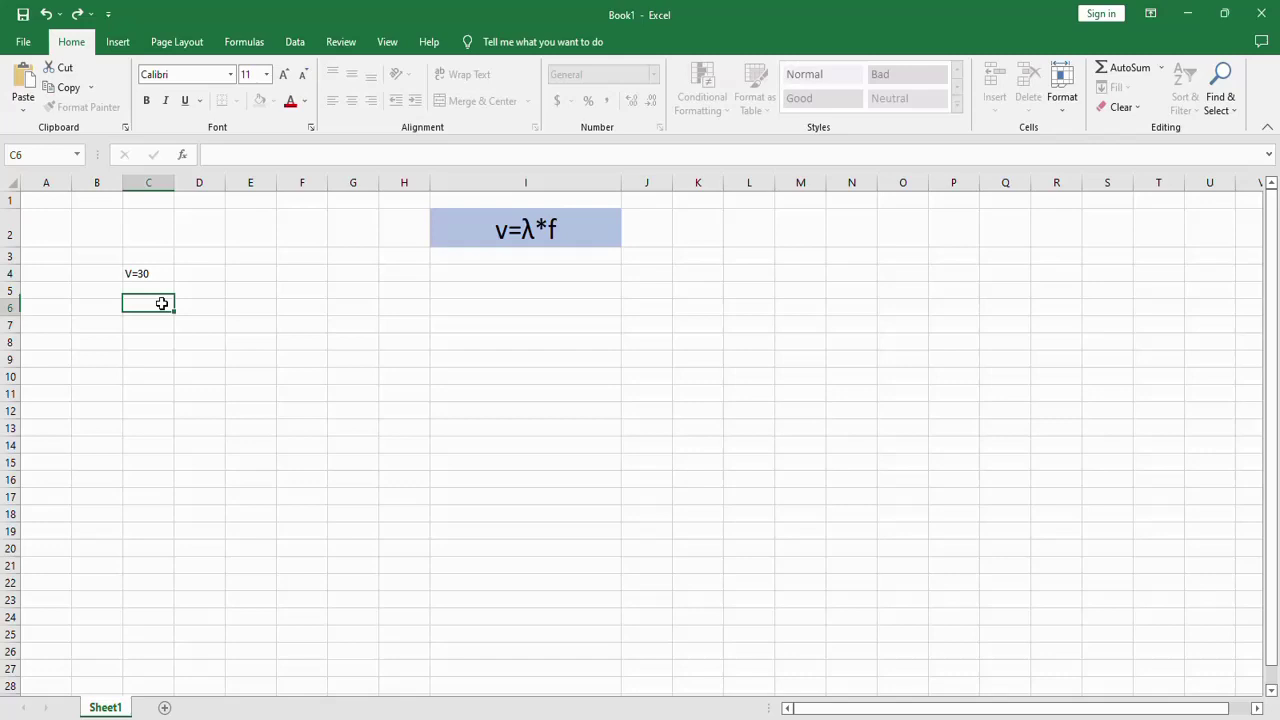
# Give C4 a light blue fill and 20-point centred text, widening column C.
pyautogui.click(162, 272)
pyautogui.click(261, 107)
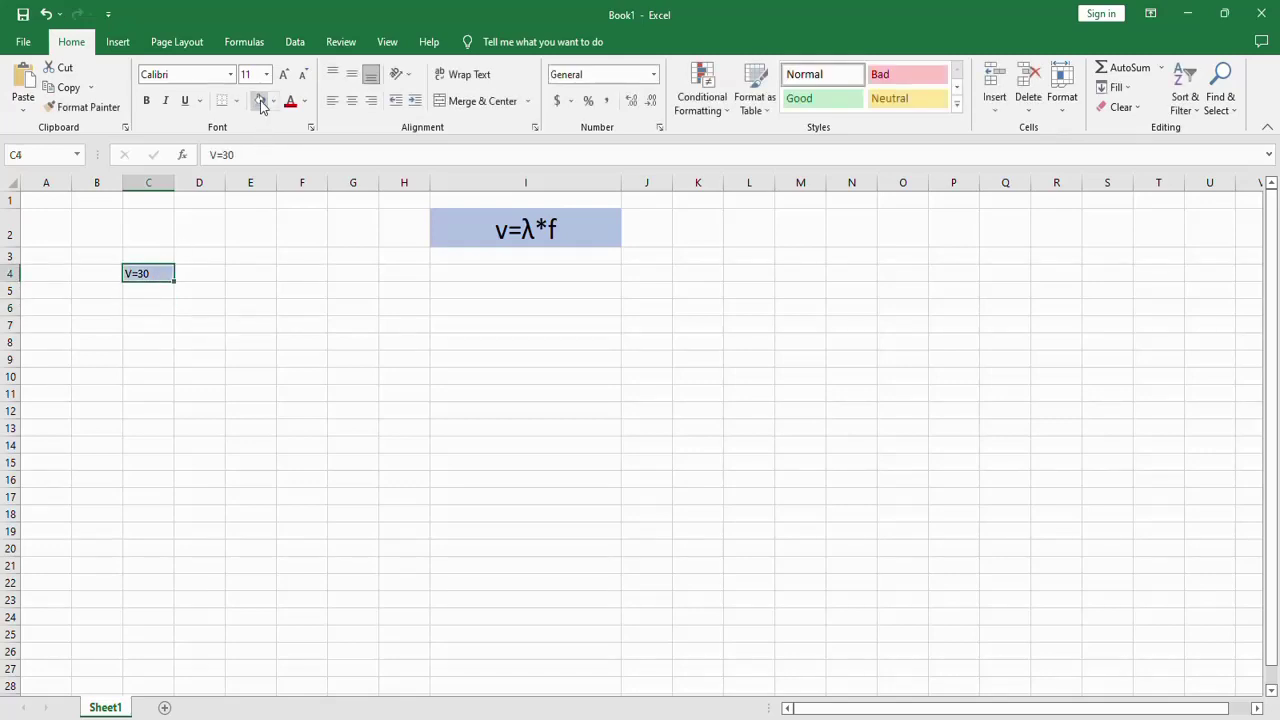
pyautogui.click(284, 74)
pyautogui.click(284, 74)
pyautogui.click(284, 74)
pyautogui.click(284, 74)
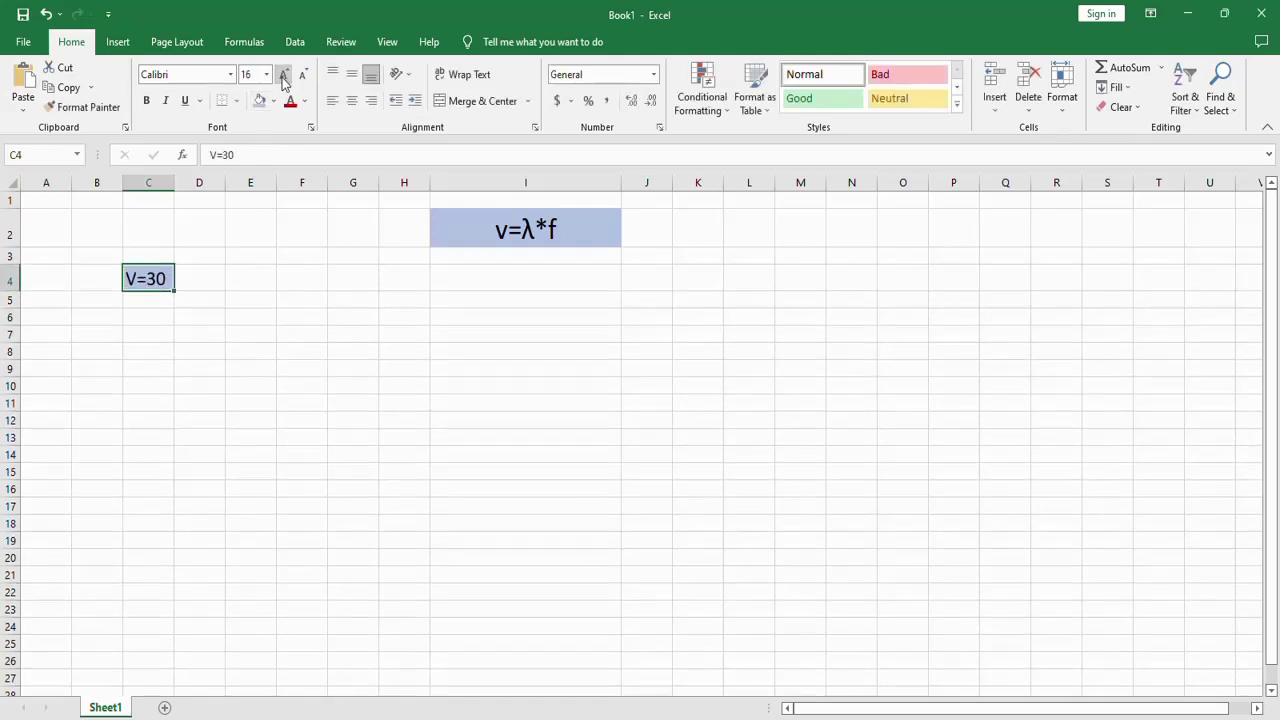
pyautogui.click(284, 74)
pyautogui.moveTo(174, 183); pyautogui.dragTo(198, 189)
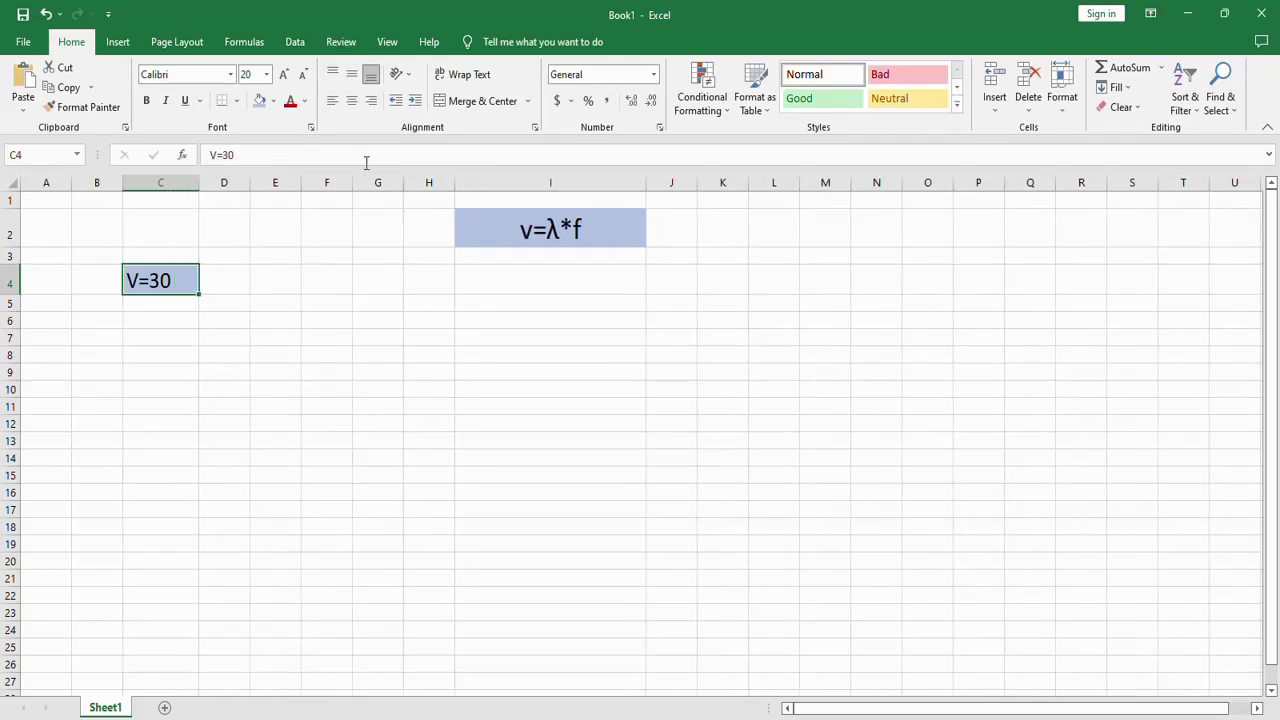
pyautogui.click(355, 103)
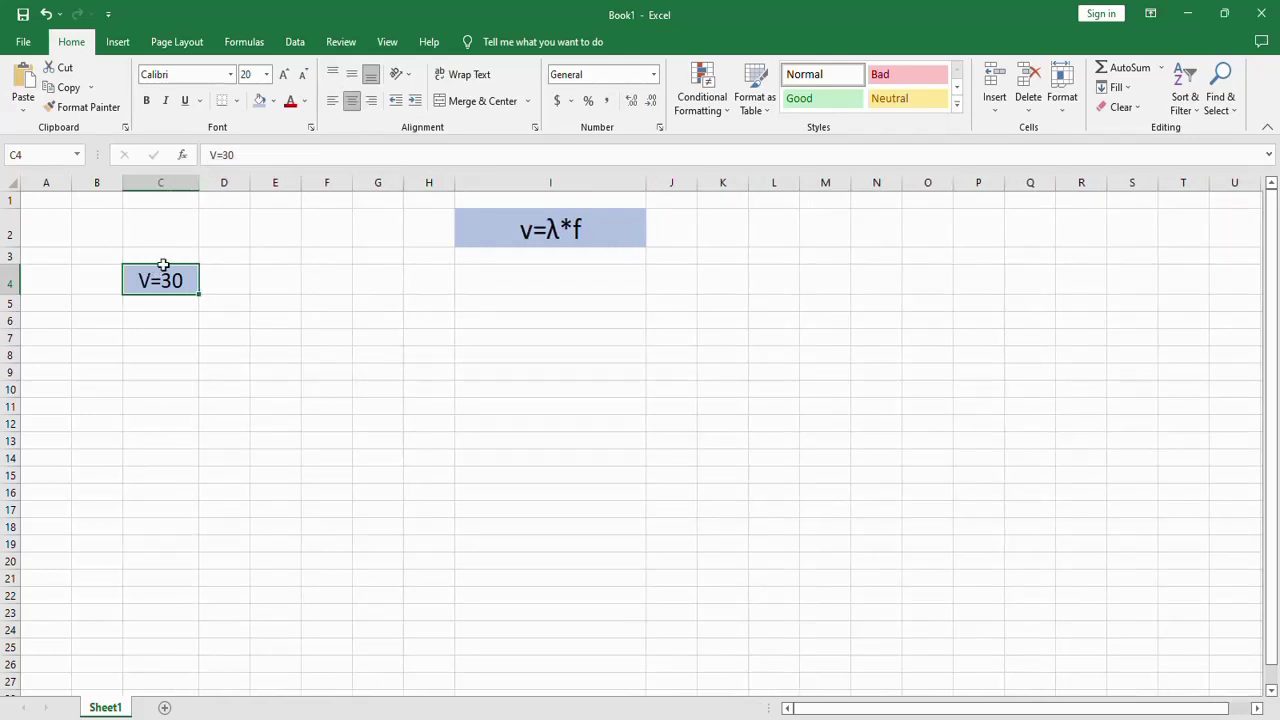
pyautogui.click(176, 342)
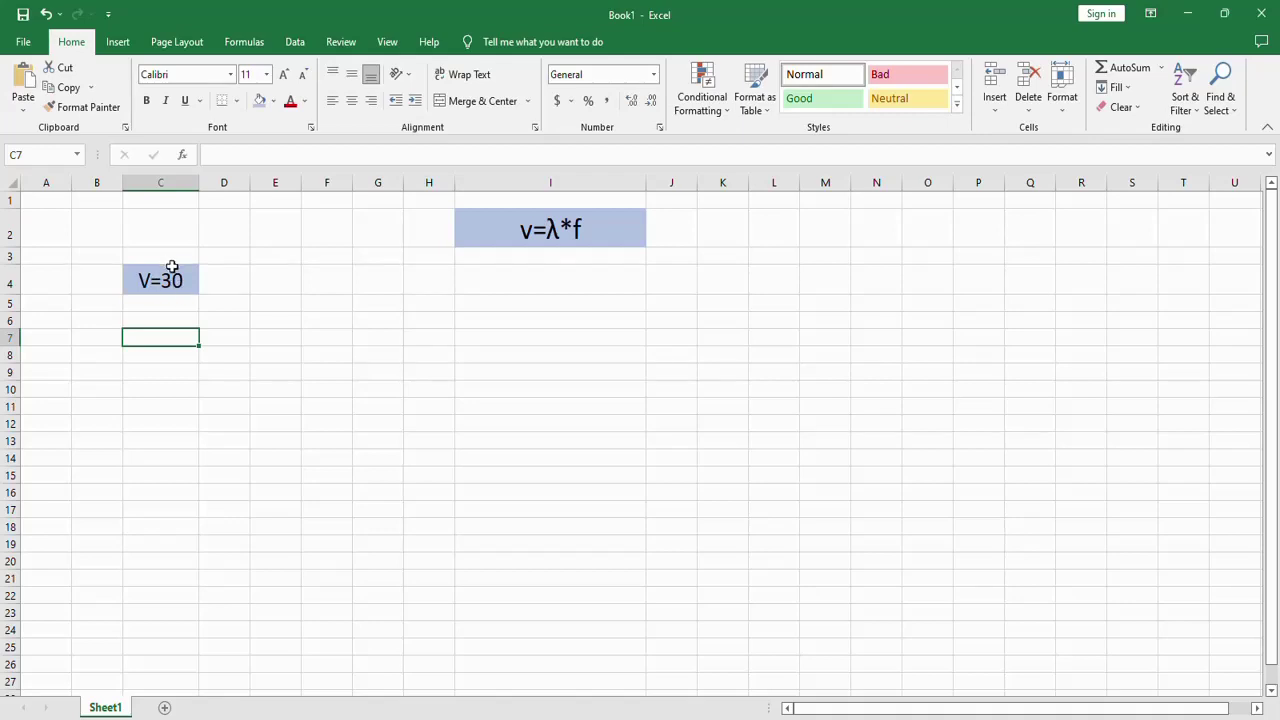
# Apply all borders to D7:E13 to form an empty two-column table.
pyautogui.moveTo(171, 334); pyautogui.dragTo(231, 454)
pyautogui.click(290, 374)
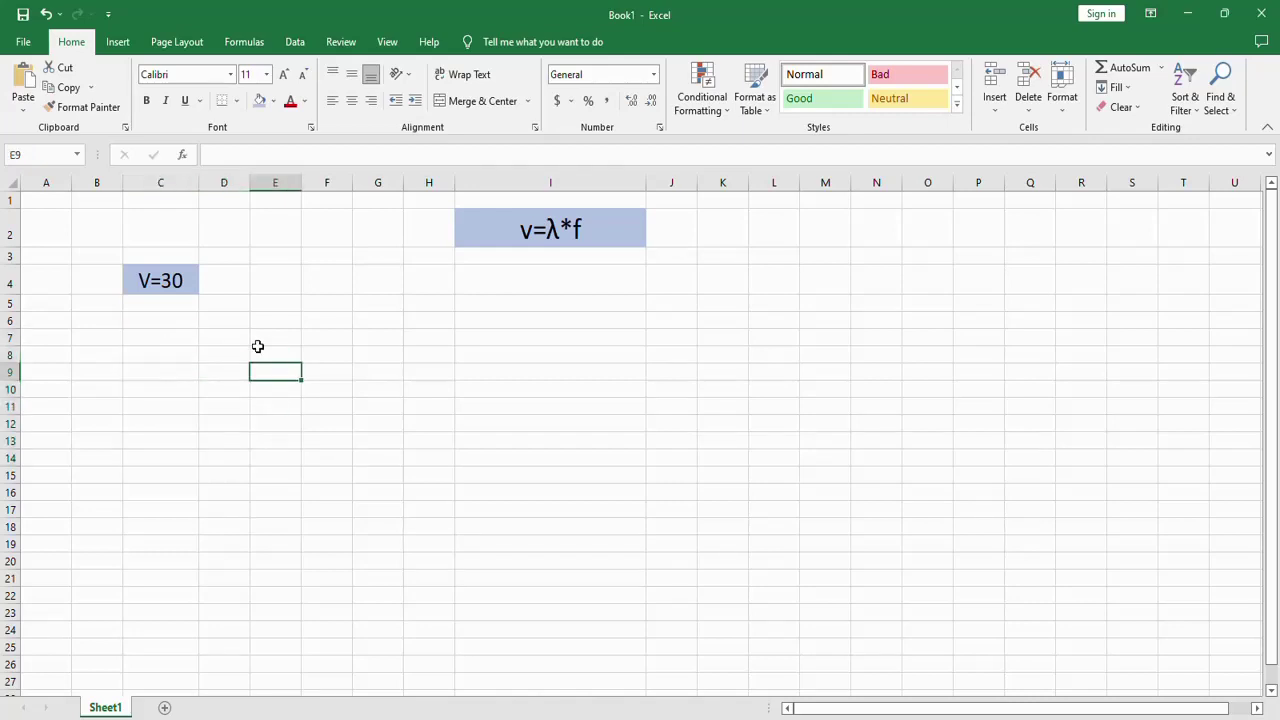
pyautogui.moveTo(235, 337); pyautogui.dragTo(272, 437)
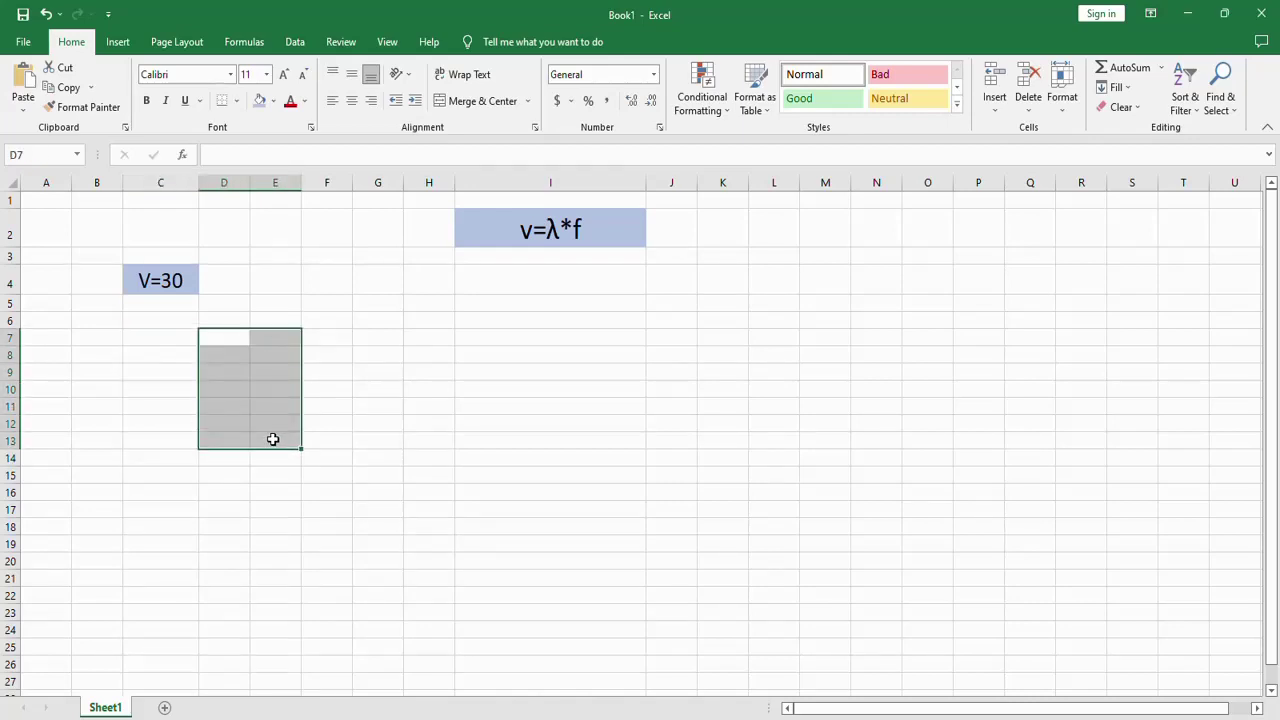
pyautogui.click(238, 102)
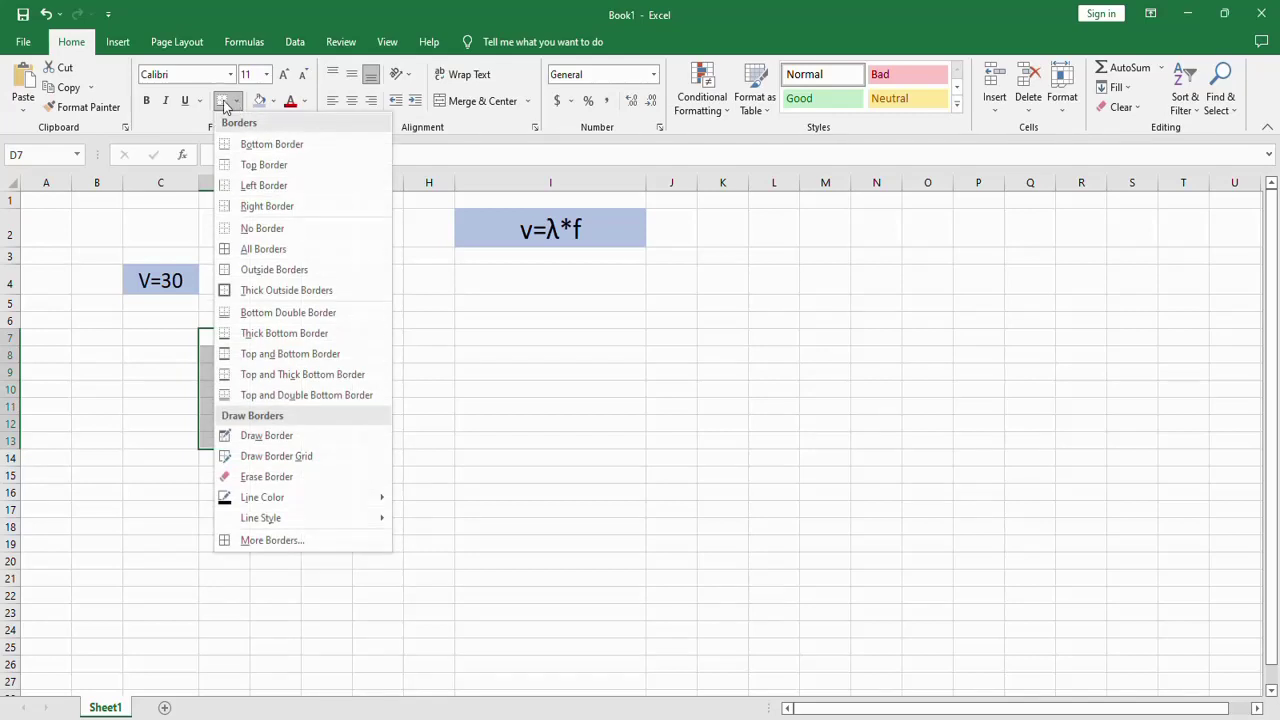
pyautogui.click(258, 250)
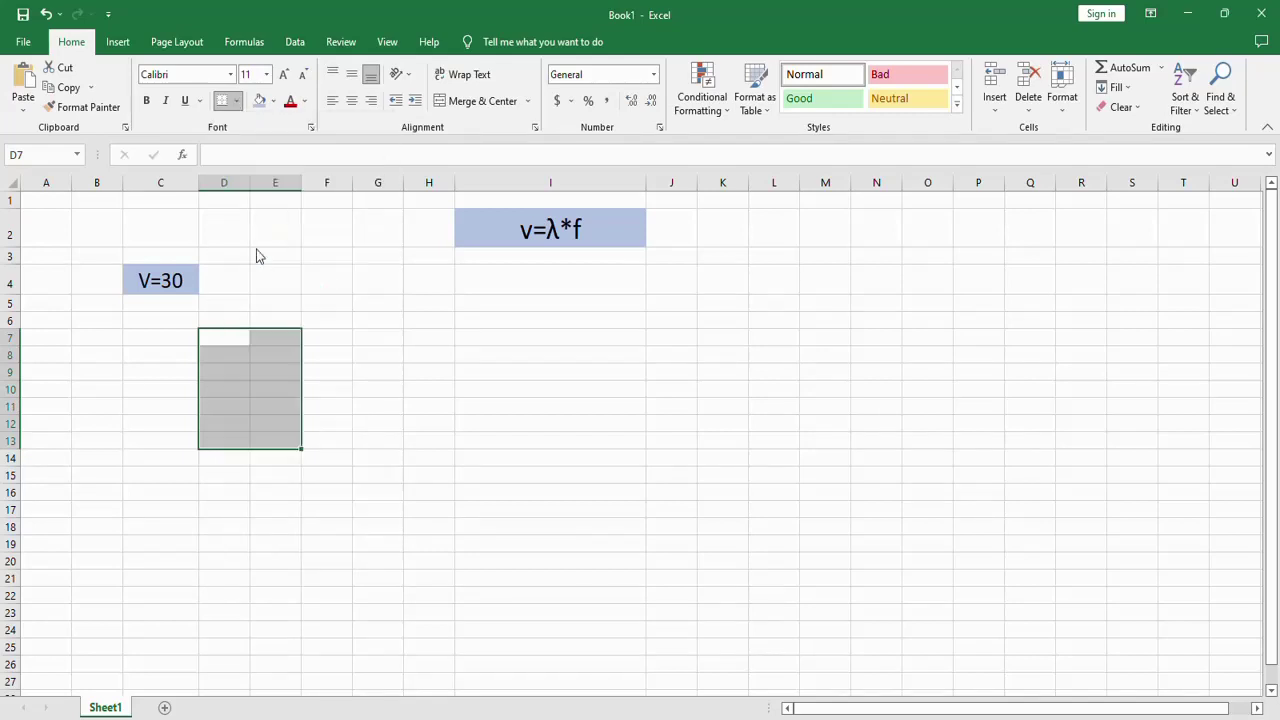
pyautogui.click(234, 320)
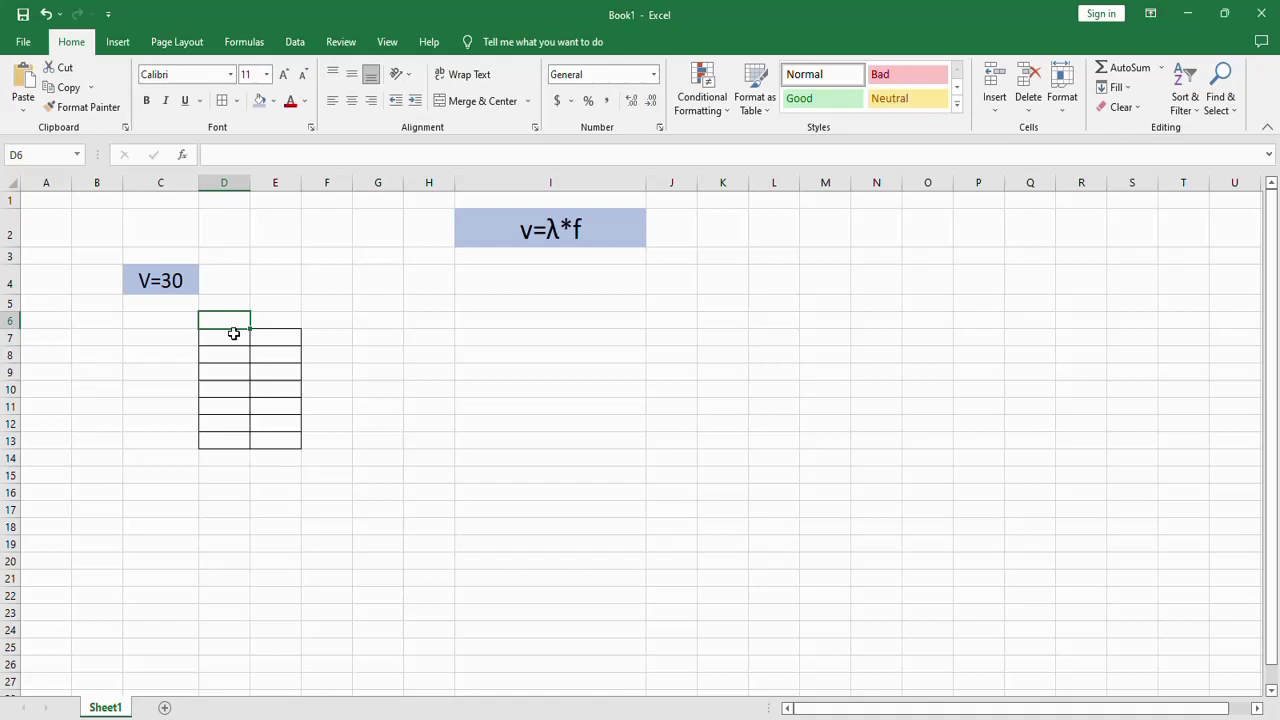
pyautogui.click(233, 333)
# Select the λ symbol within the v=λ*f text in I2 to copy it.
pyautogui.click(555, 230)
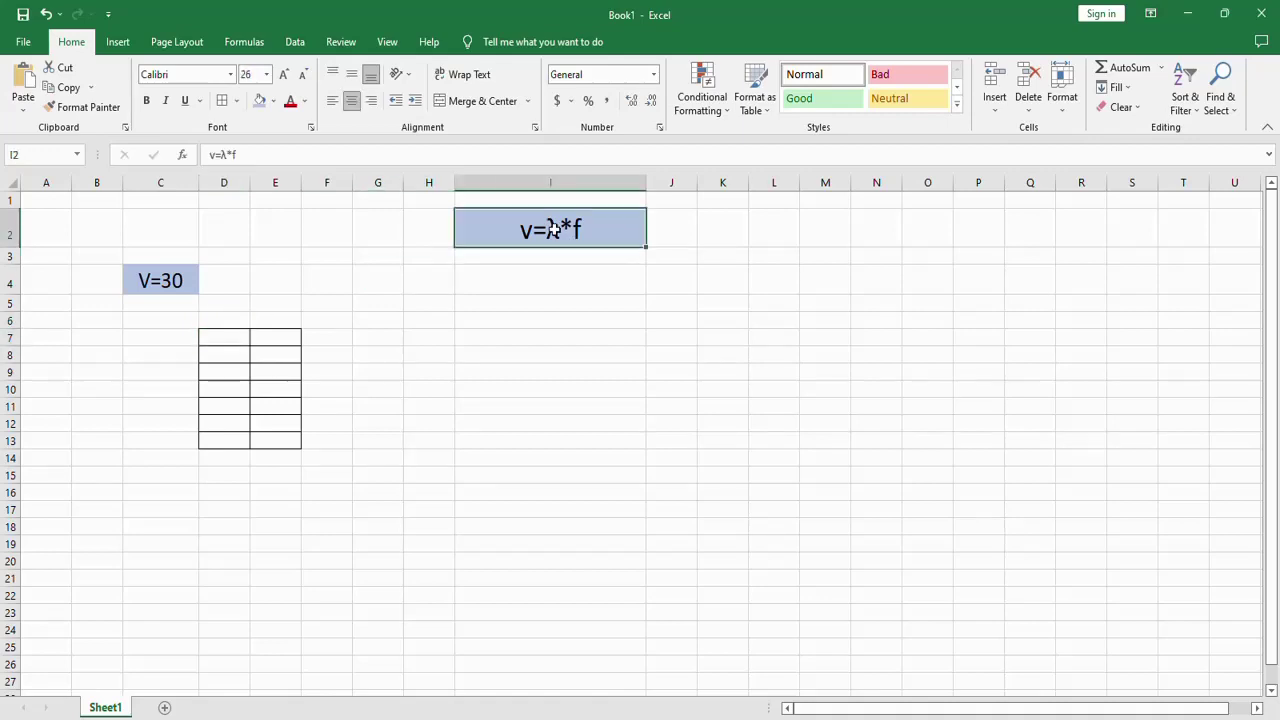
pyautogui.click(224, 154)
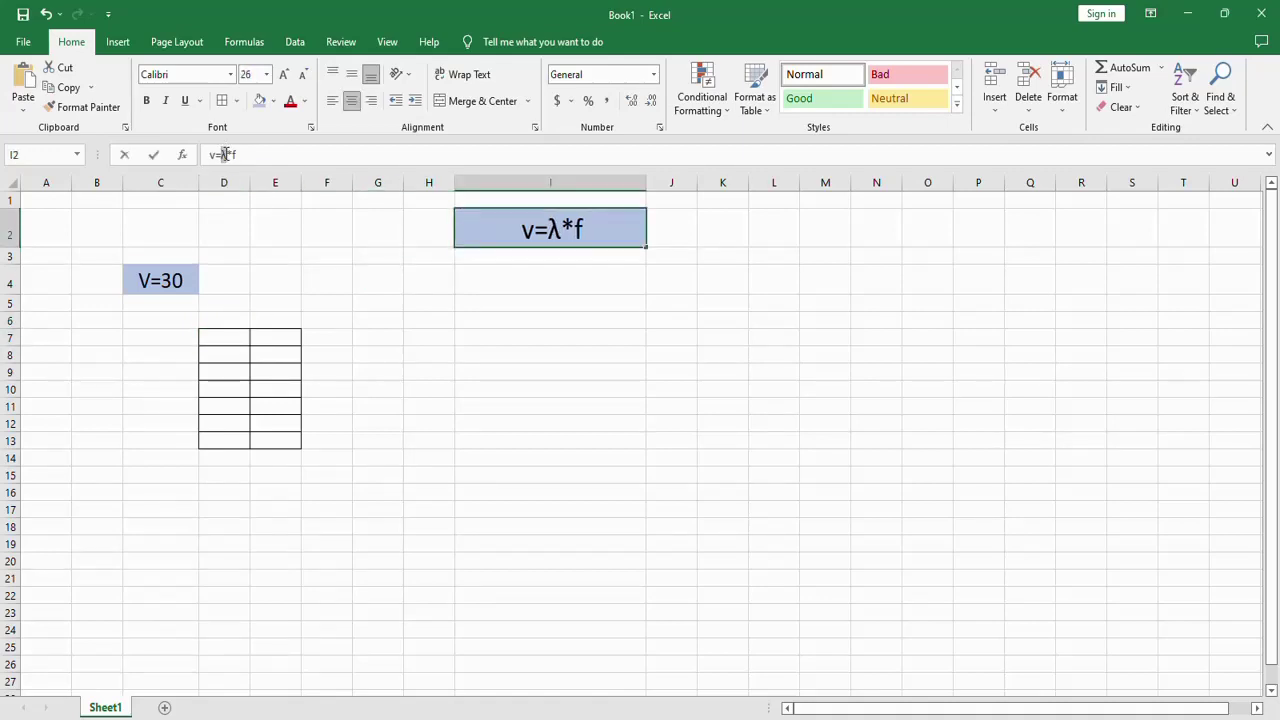
pyautogui.doubleClick(224, 154)
pyautogui.hotkey('ctrl', 'c')
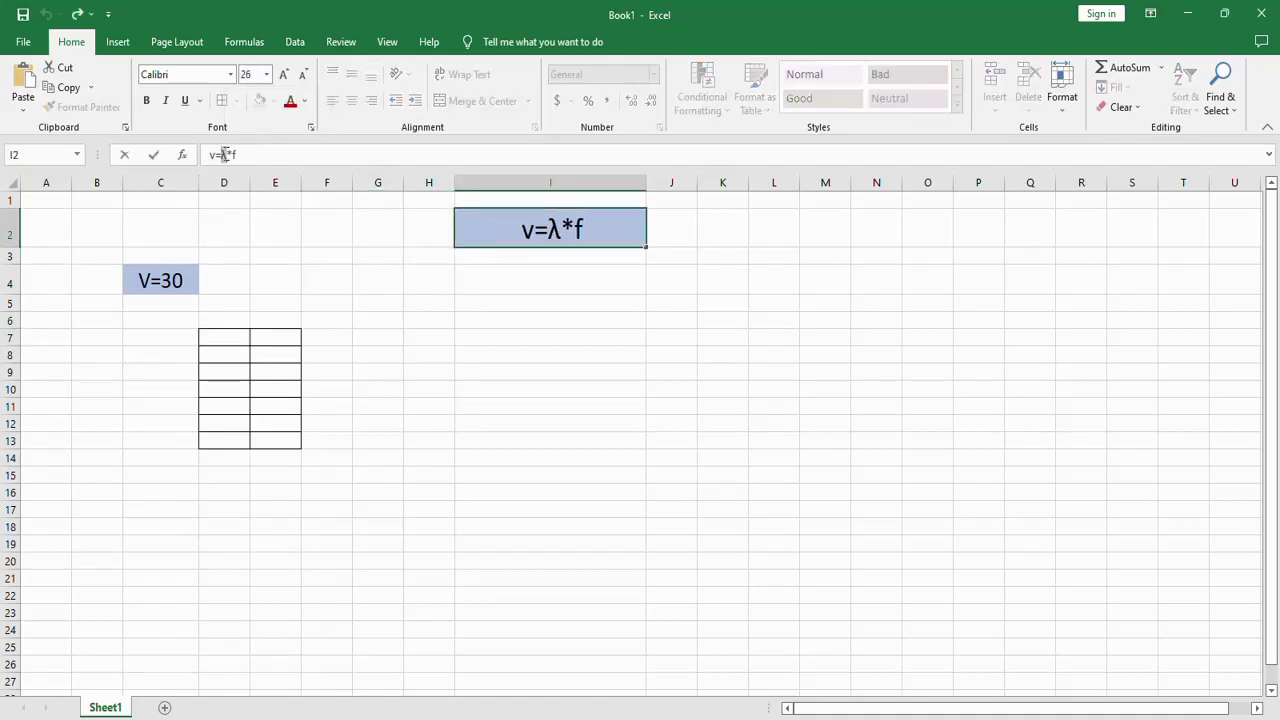
# Put the headers λ in D7 and f in E7.
pyautogui.click(206, 343)
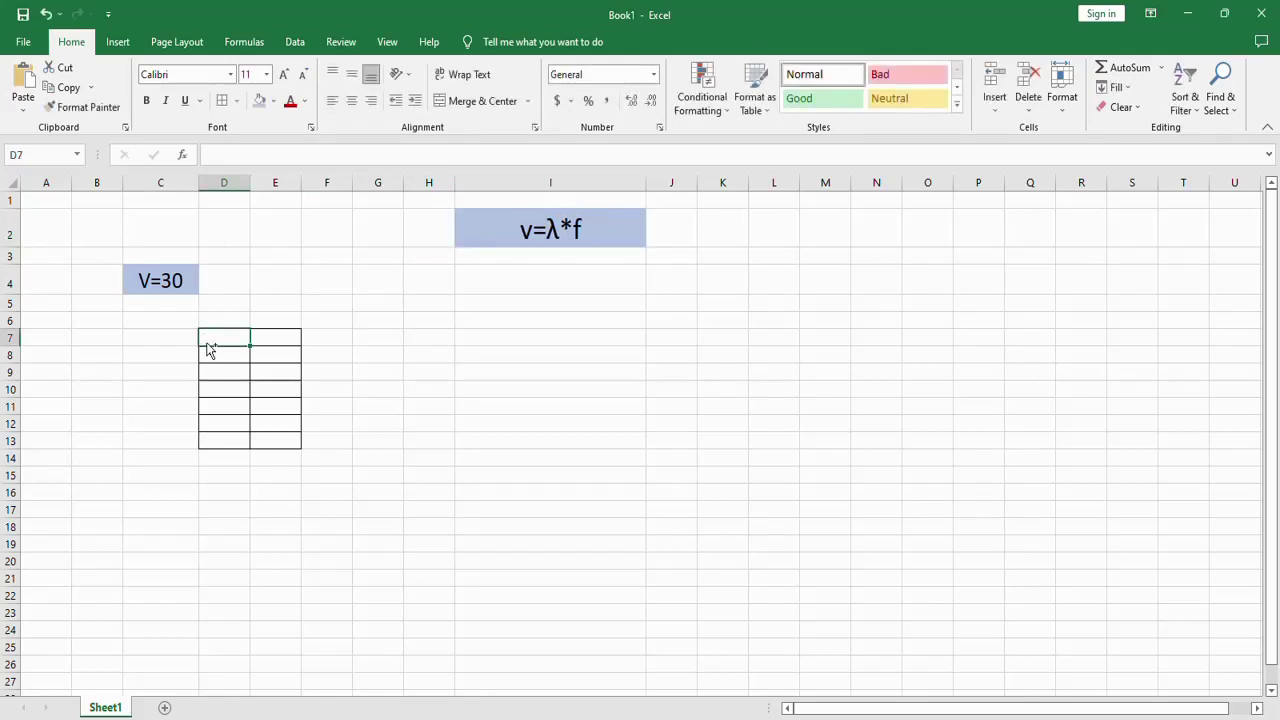
pyautogui.hotkey('ctrl', 'v')
pyautogui.press('Right')
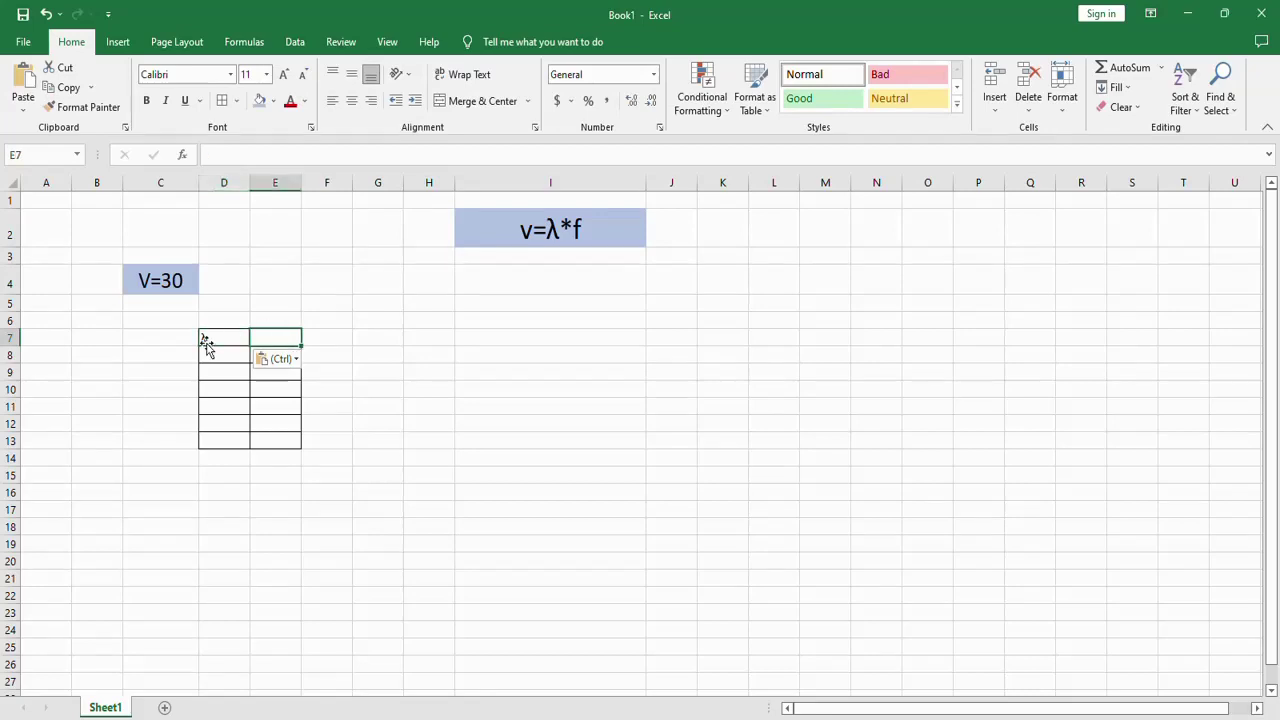
pyautogui.write('f')
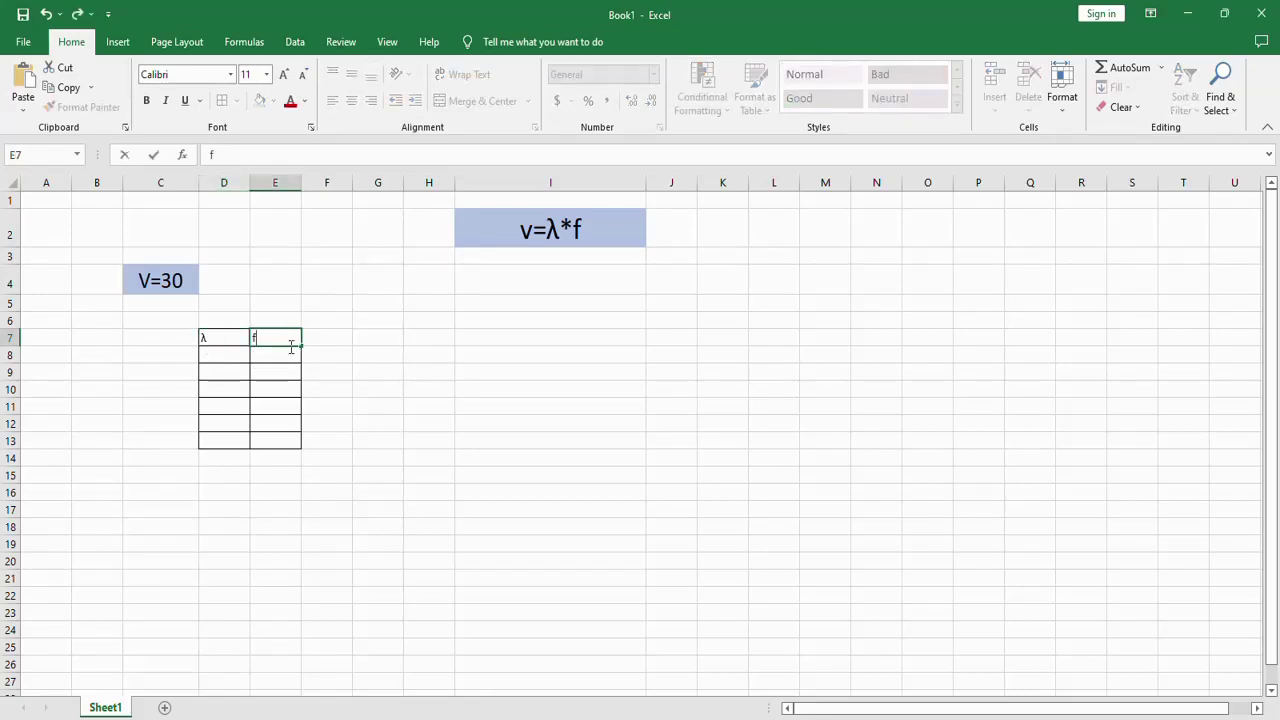
pyautogui.click(329, 351)
# Format D7:E7 with light blue fill, 14-point bold, centred text.
pyautogui.moveTo(294, 346); pyautogui.dragTo(234, 337)
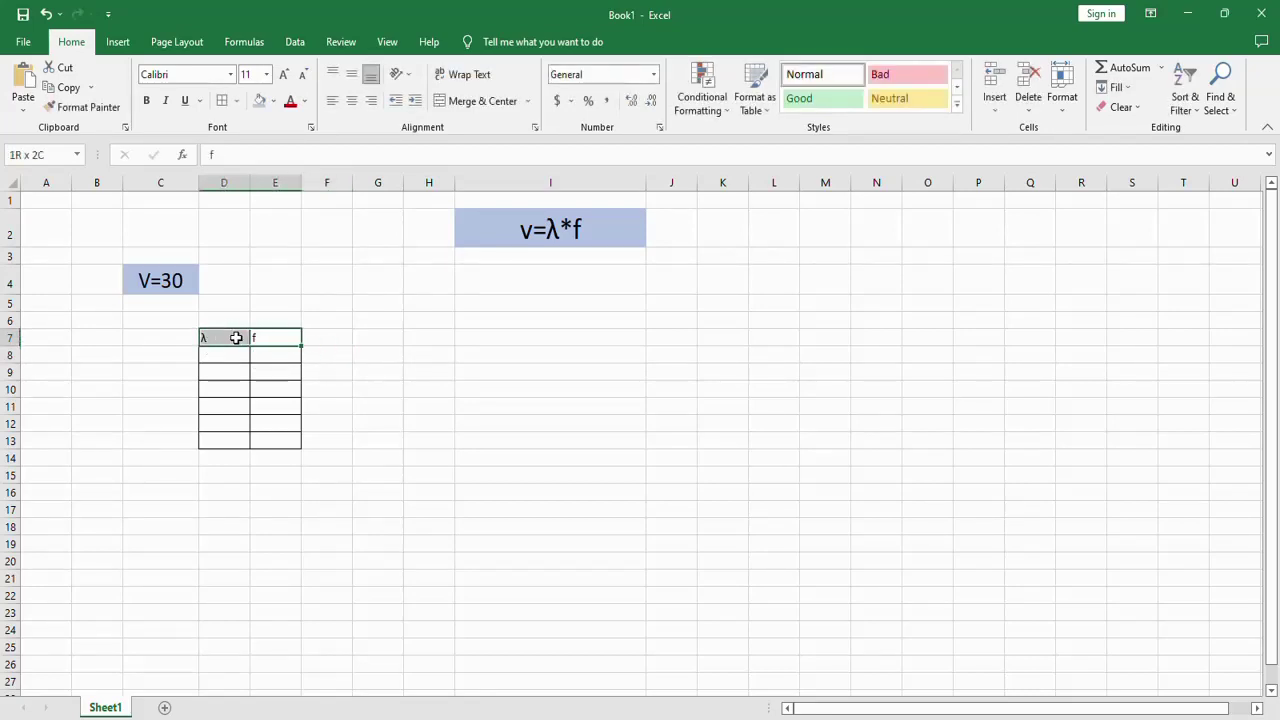
pyautogui.click(259, 101)
pyautogui.click(284, 75)
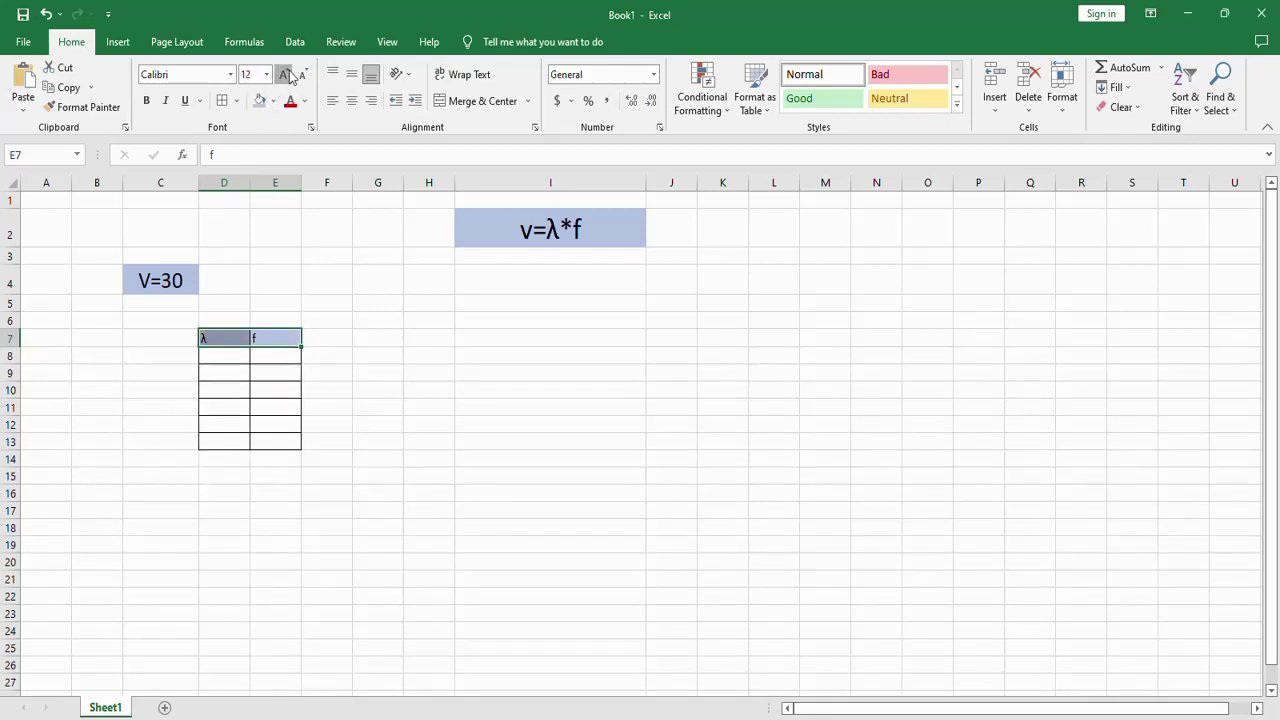
pyautogui.click(285, 75)
pyautogui.click(146, 101)
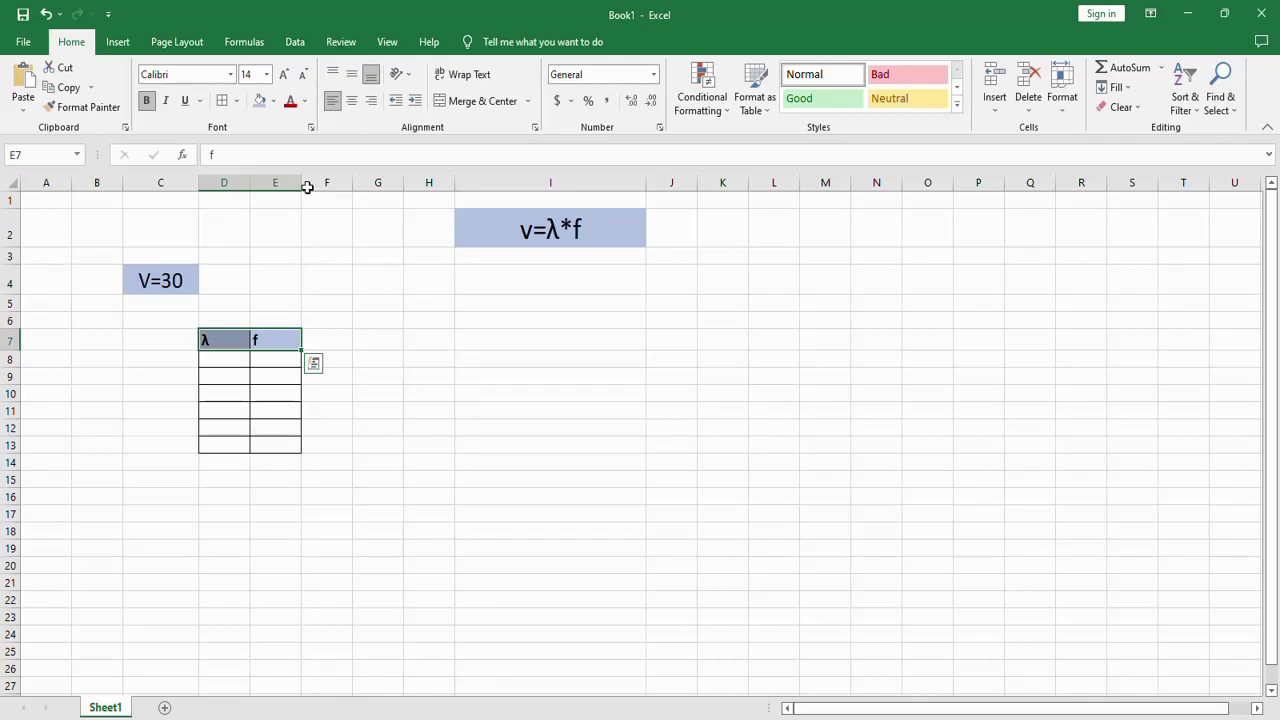
pyautogui.click(354, 103)
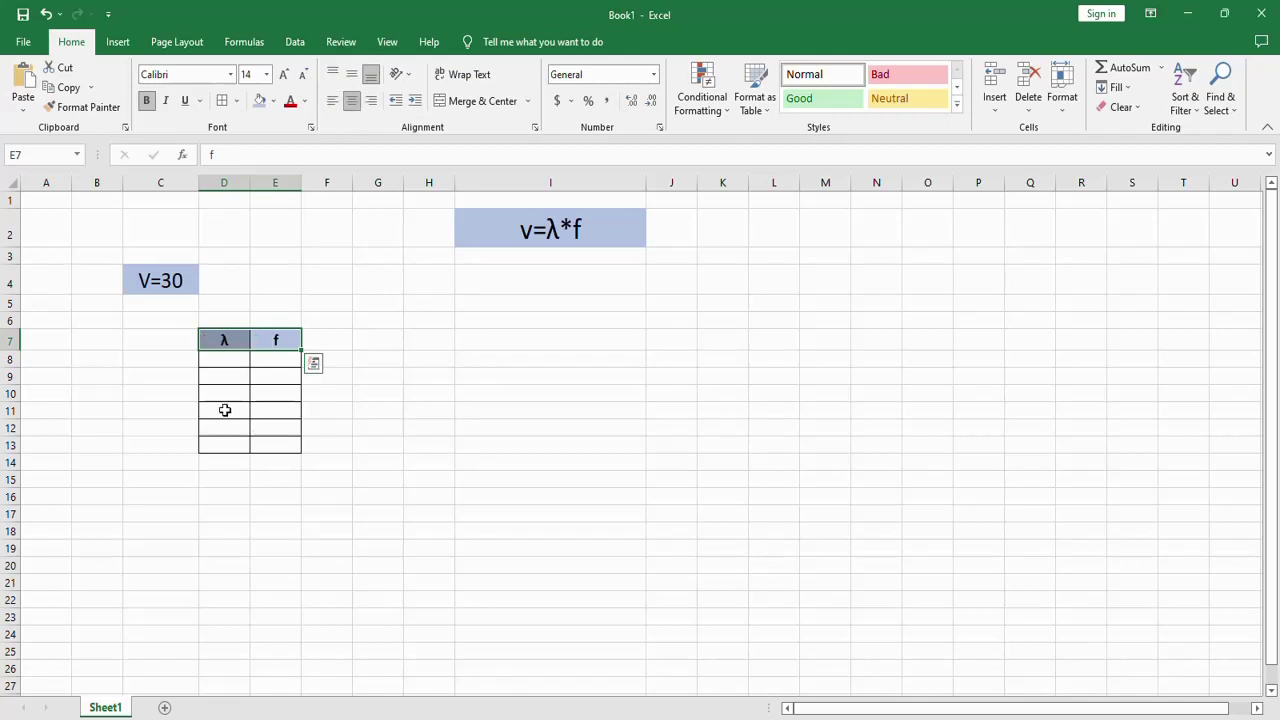
pyautogui.click(237, 356)
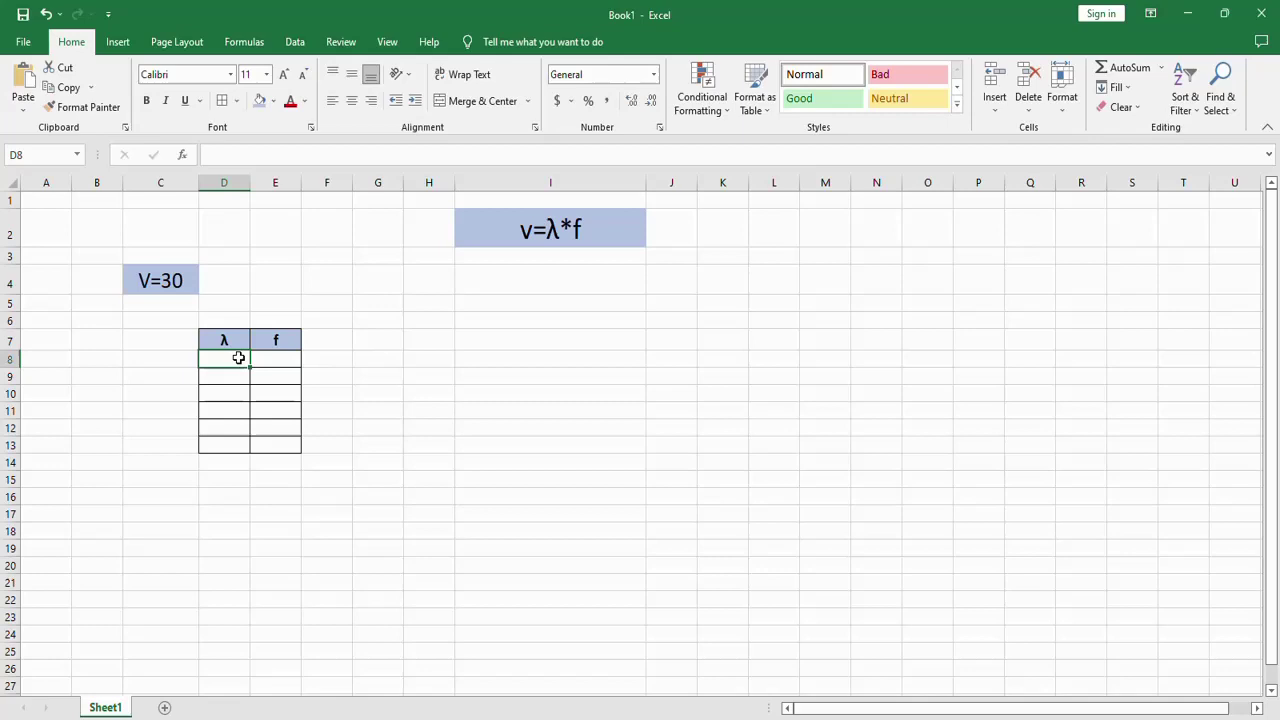
# Enter the λ/f pairs 30/1, 15/2 and 5/6 into D8:E10.
pyautogui.write('30')
pyautogui.press('Right')
pyautogui.write('1')
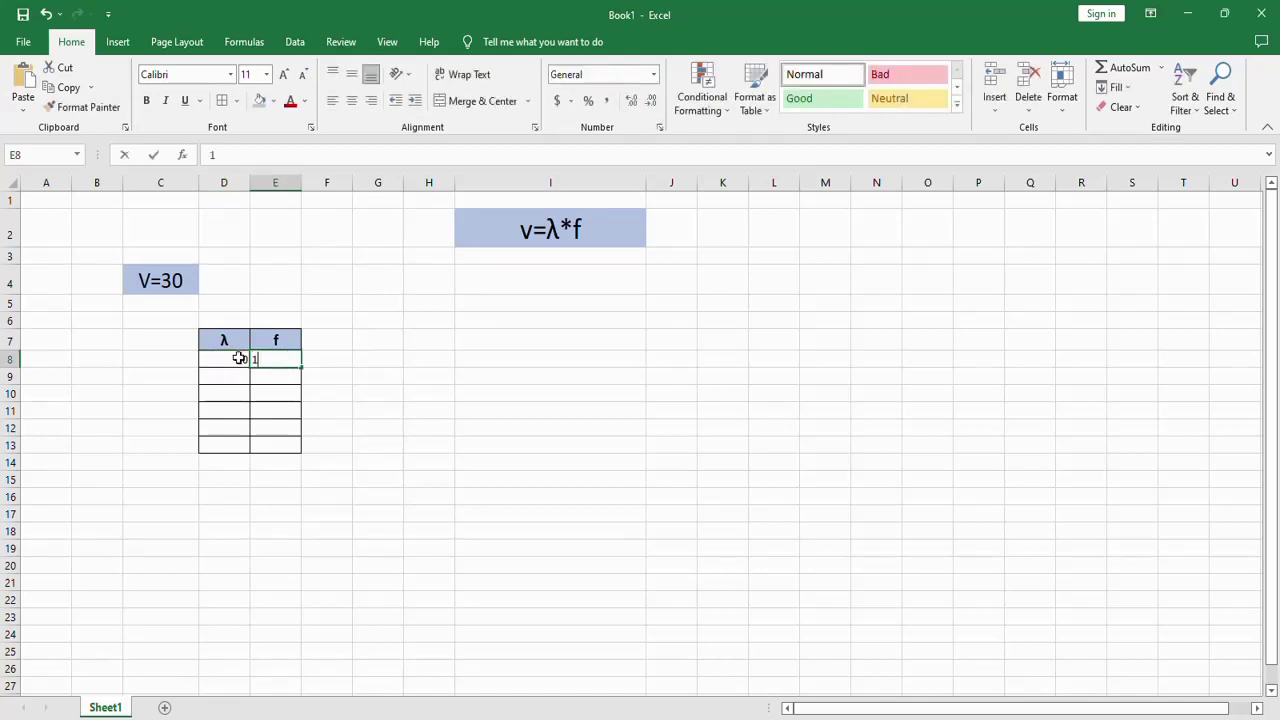
pyautogui.press('Return')
pyautogui.press('Left')
pyautogui.write('15')
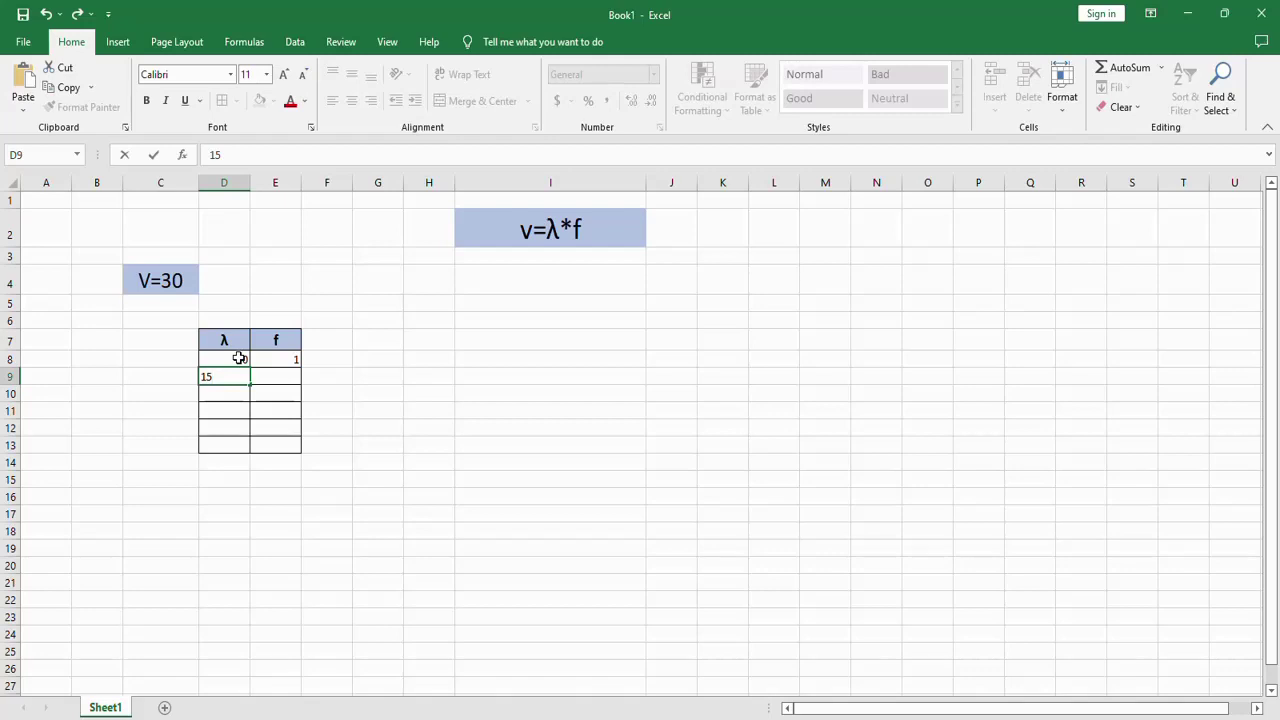
pyautogui.press('Right')
pyautogui.write('2')
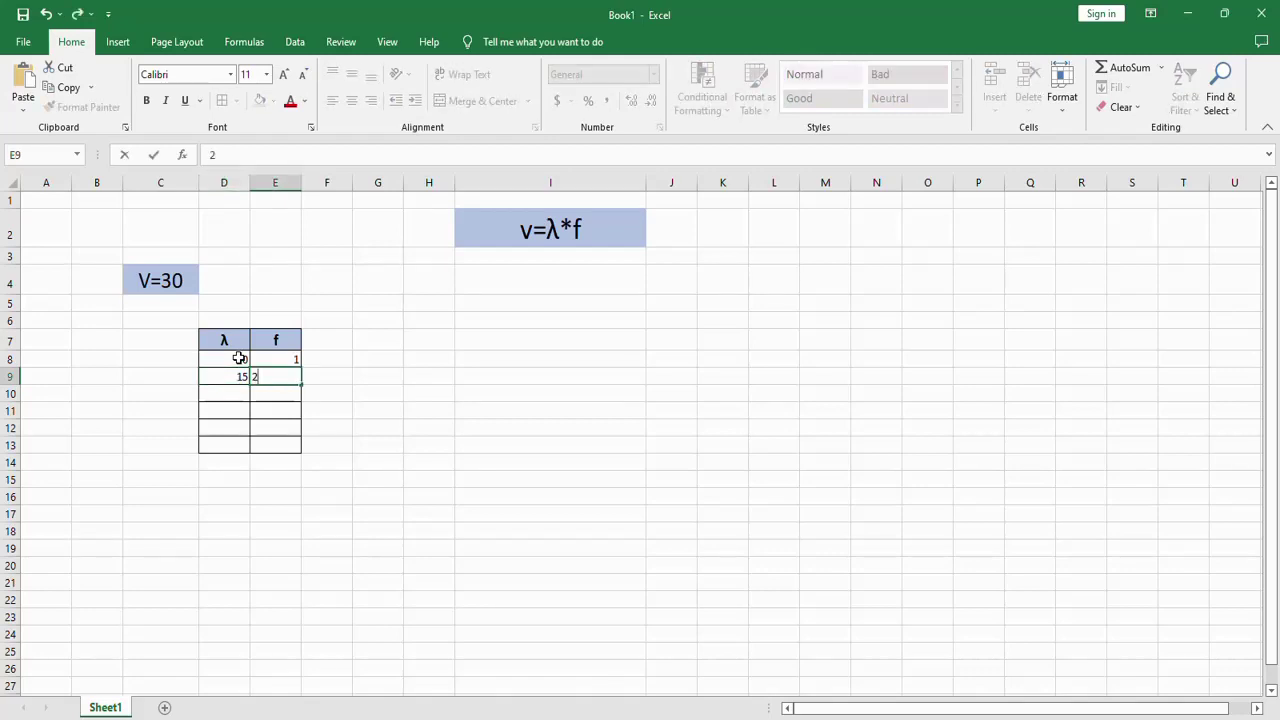
pyautogui.press('Return')
pyautogui.press('Left')
pyautogui.write('5')
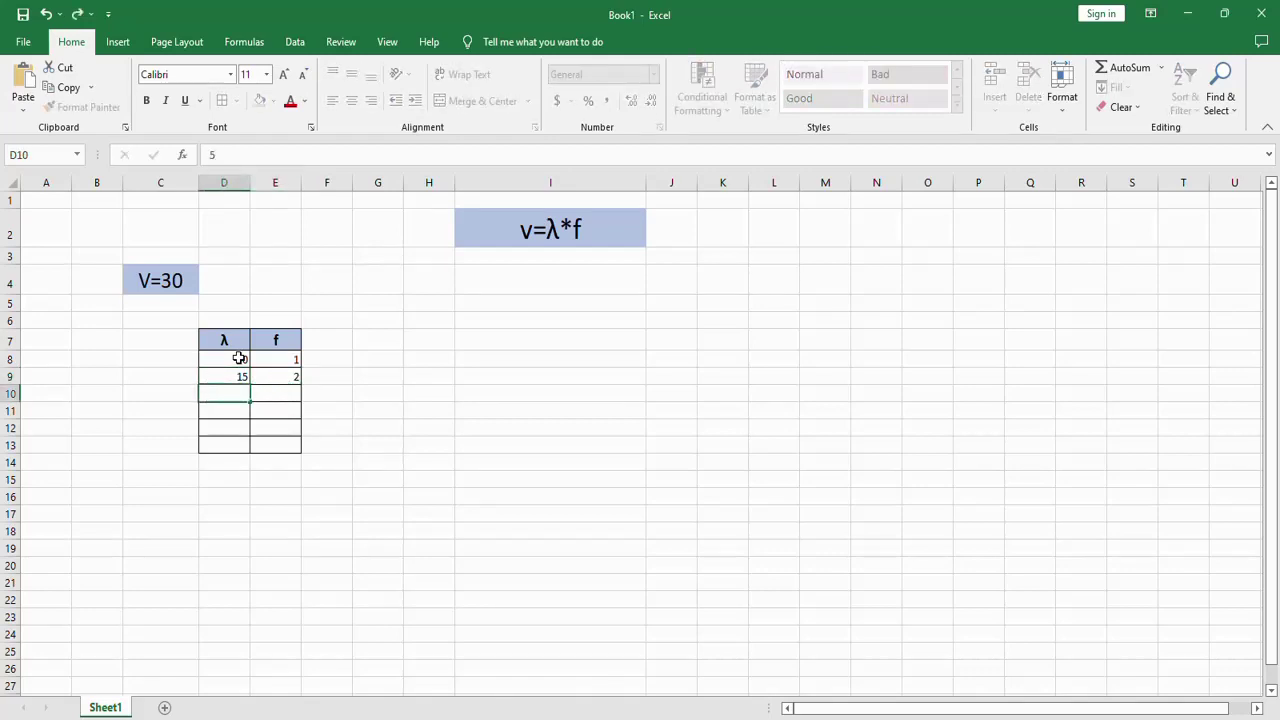
pyautogui.press('Right')
pyautogui.write('6')
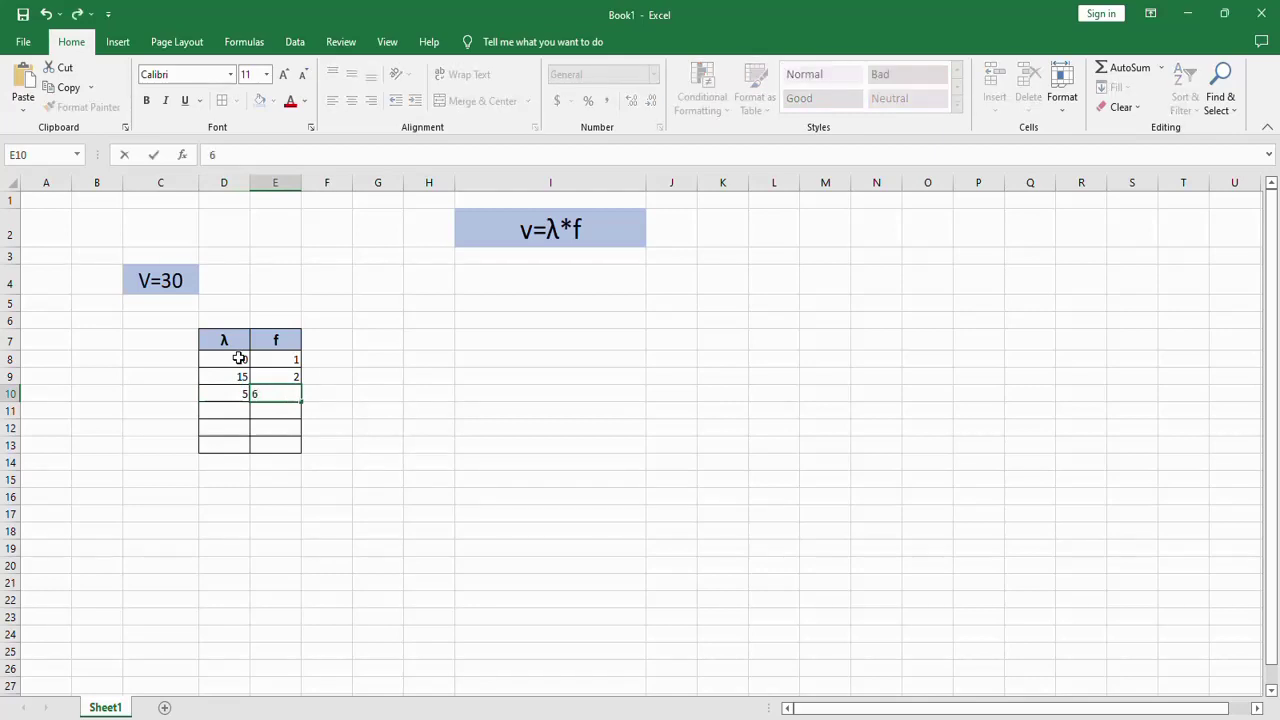
pyautogui.press('Return')
pyautogui.press('Left')
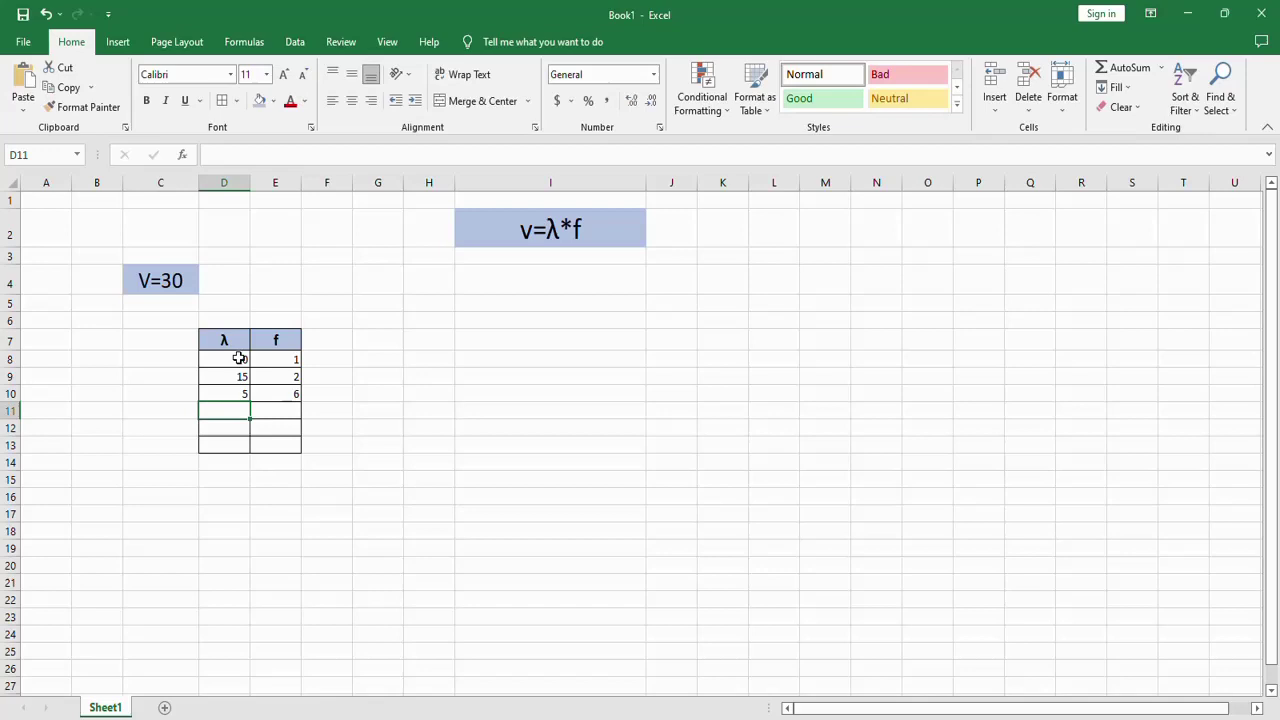
# Centre D8:E10 and insert a Scatter with Straight Lines and Markers chart from it.
pyautogui.moveTo(240, 358); pyautogui.dragTo(275, 393)
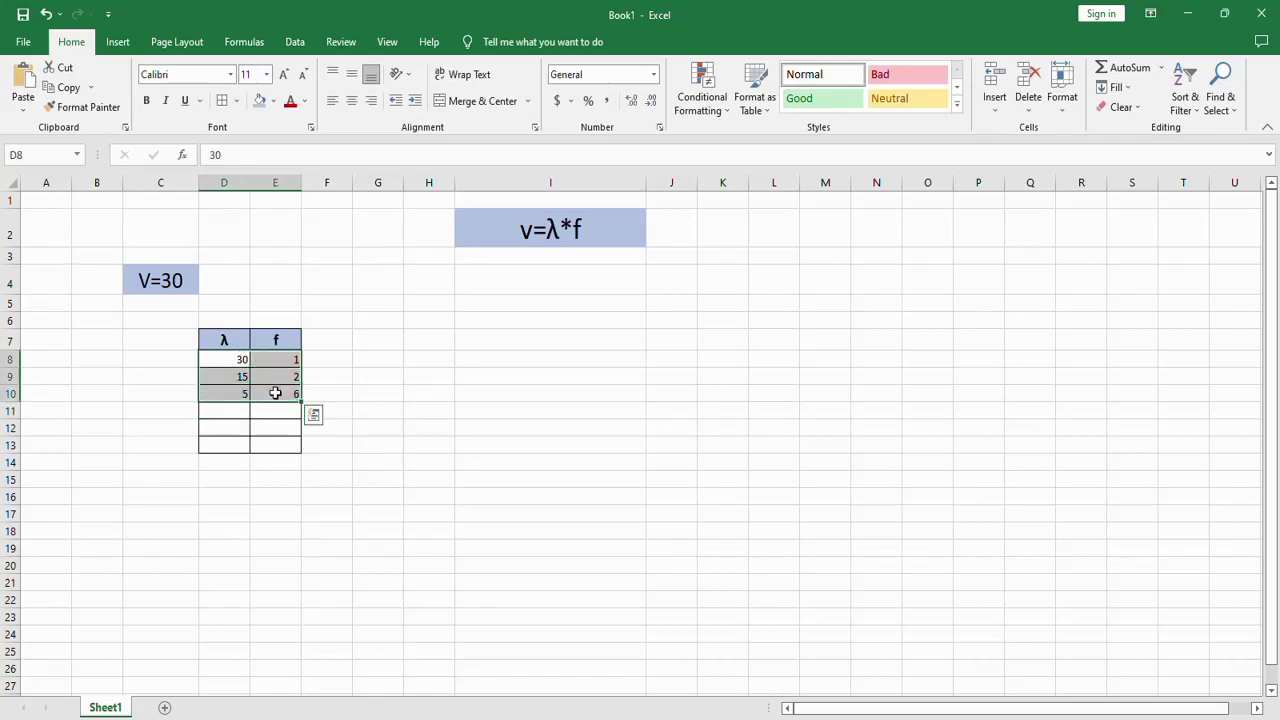
pyautogui.click(352, 104)
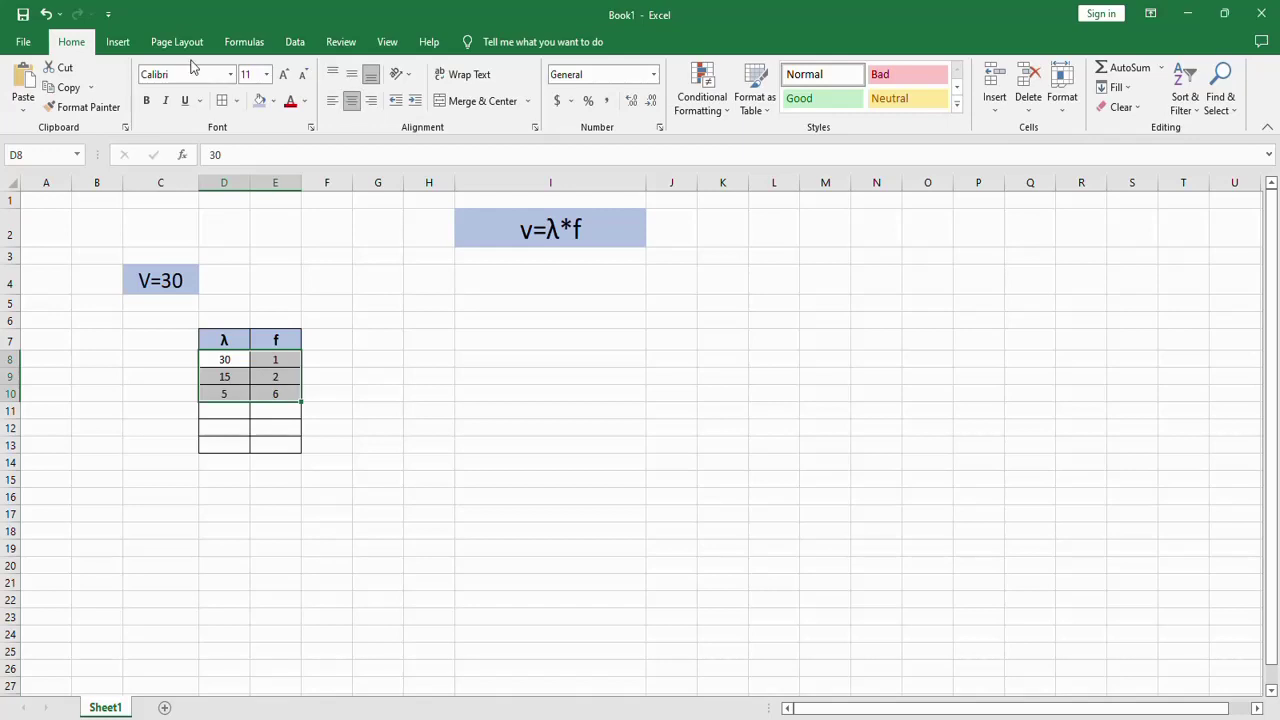
pyautogui.click(119, 43)
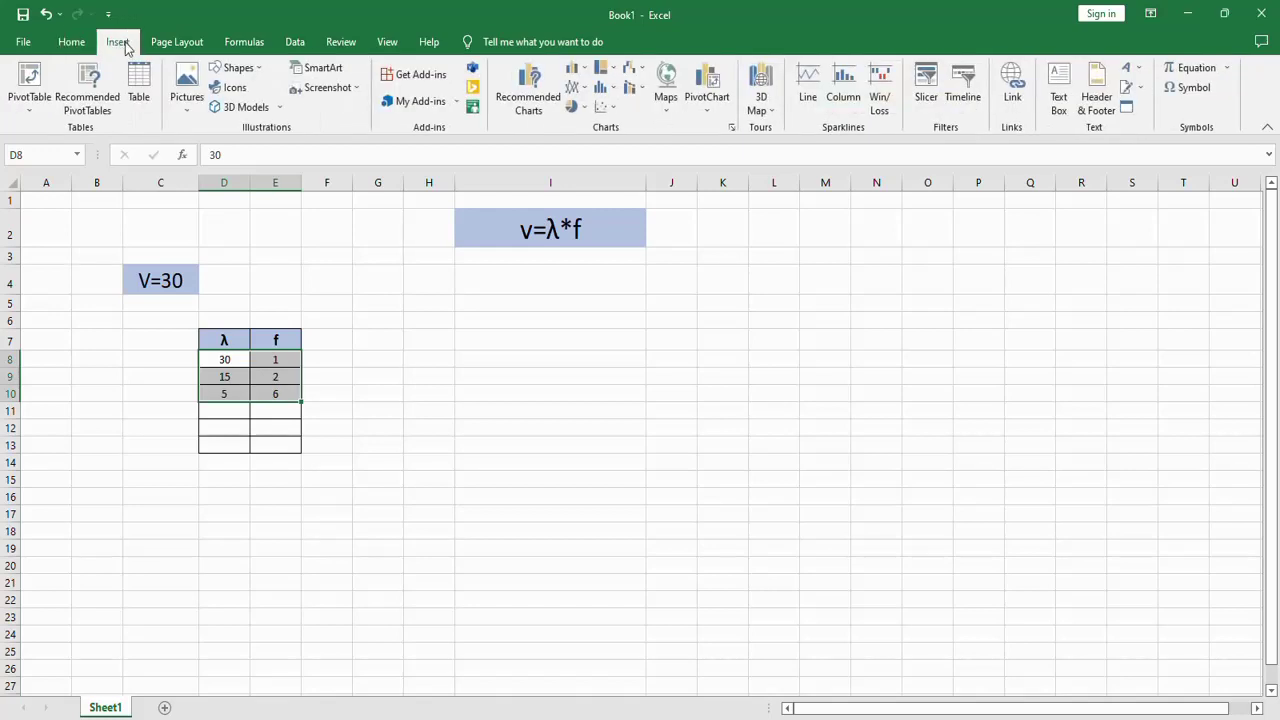
pyautogui.click(607, 107)
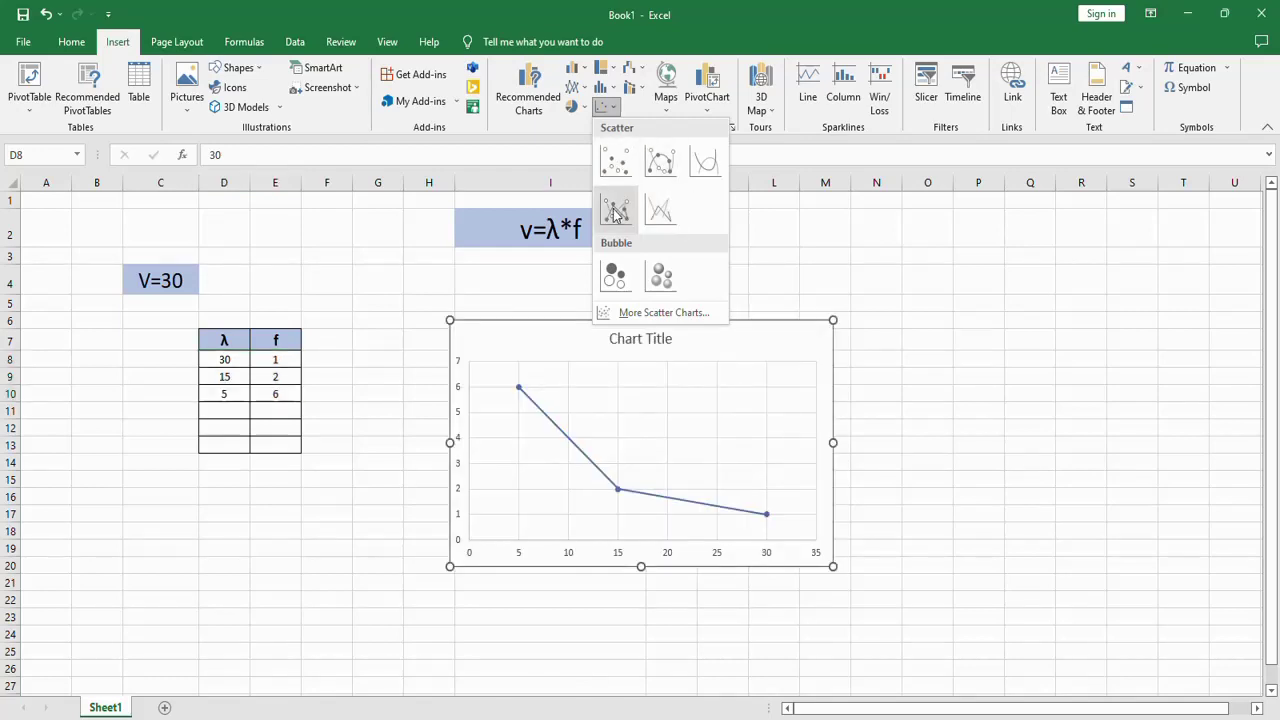
pyautogui.click(615, 211)
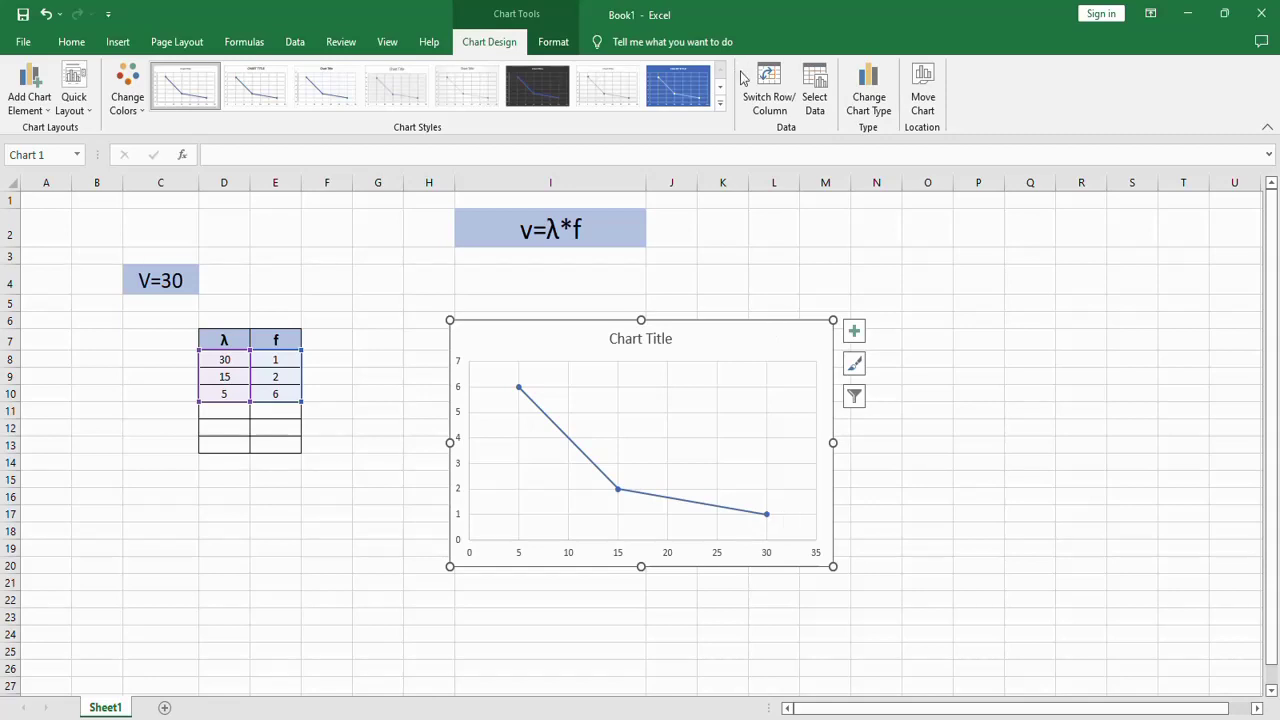
# Apply a dark chart style and select the Chart Title text for editing.
pyautogui.click(719, 103)
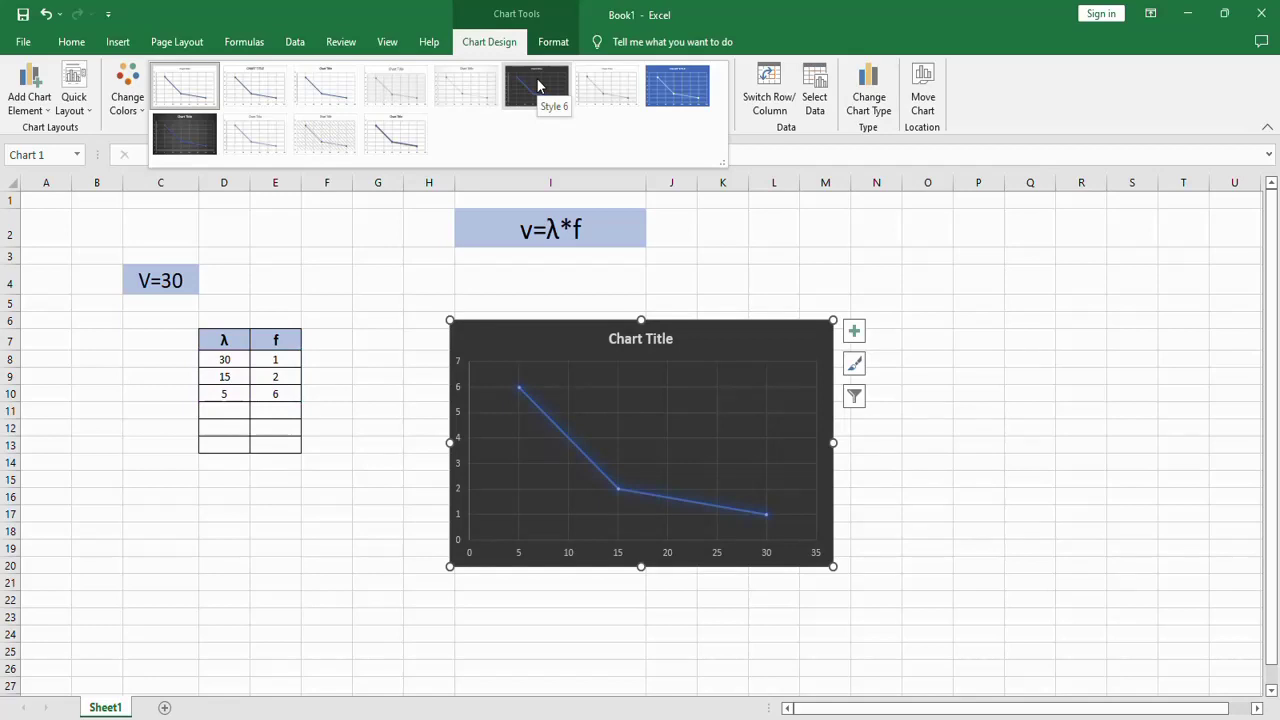
pyautogui.click(540, 87)
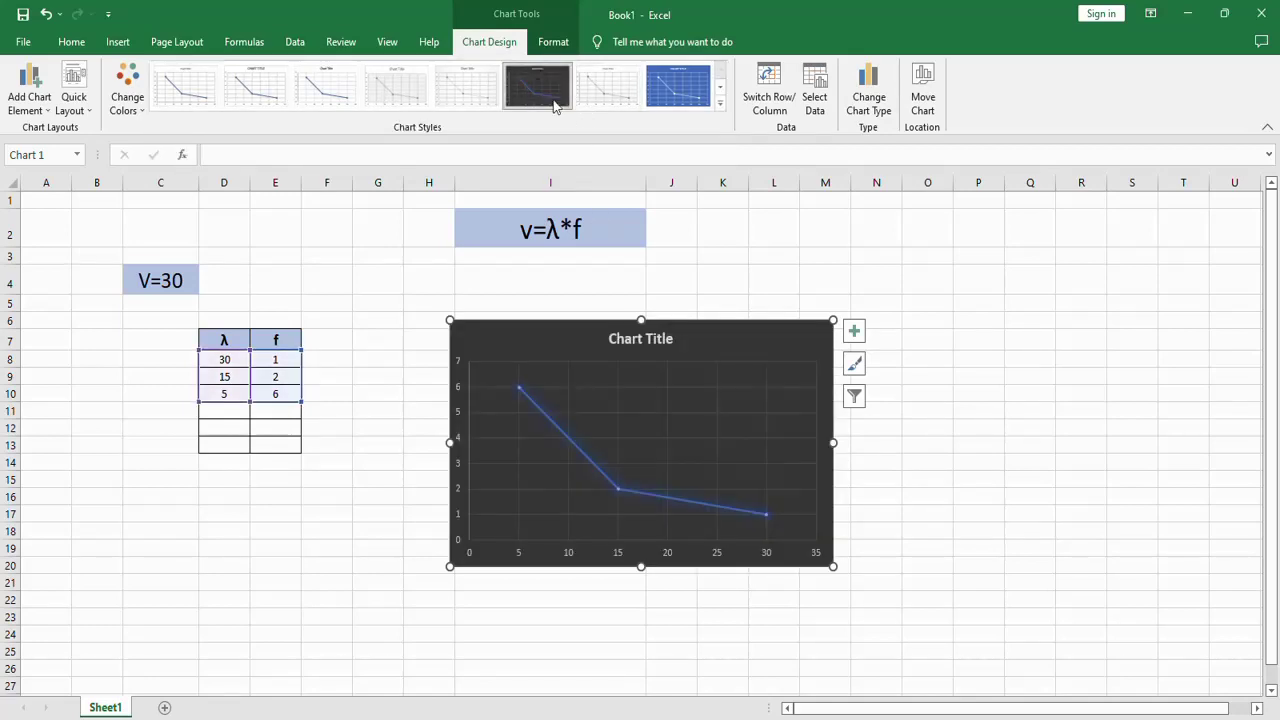
pyautogui.click(854, 333)
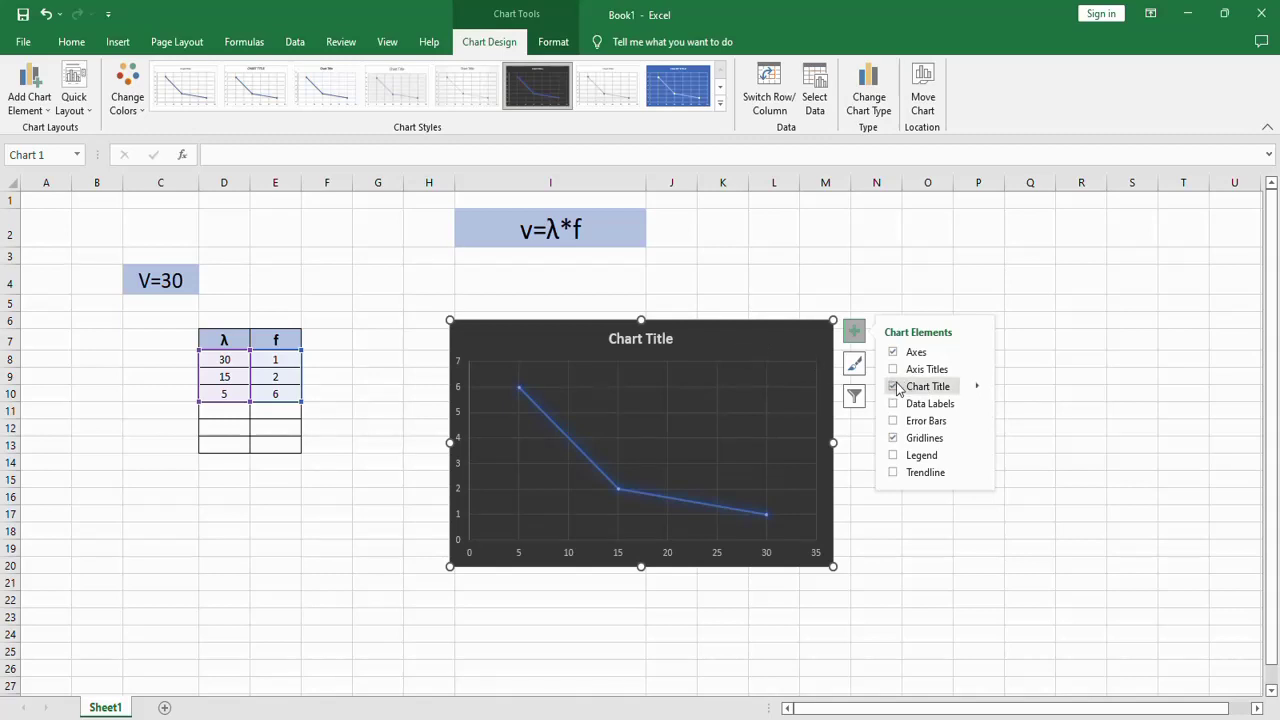
pyautogui.click(675, 338)
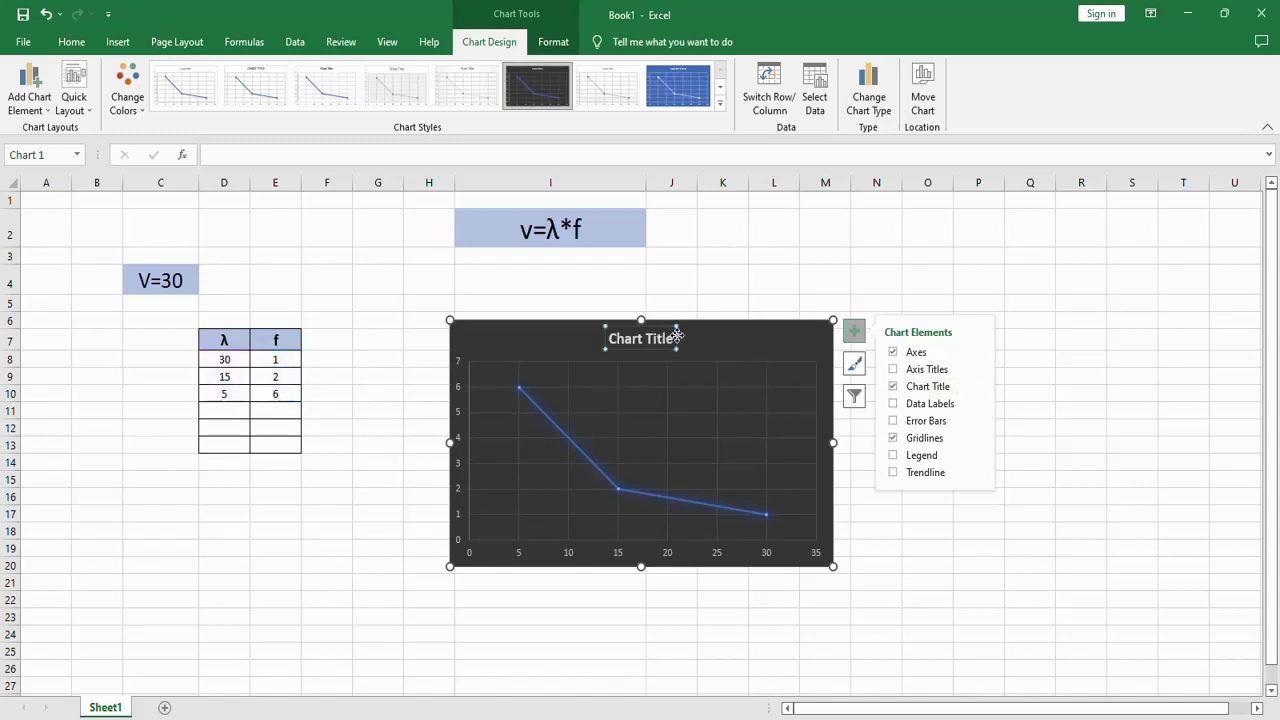
pyautogui.tripleClick(619, 341)
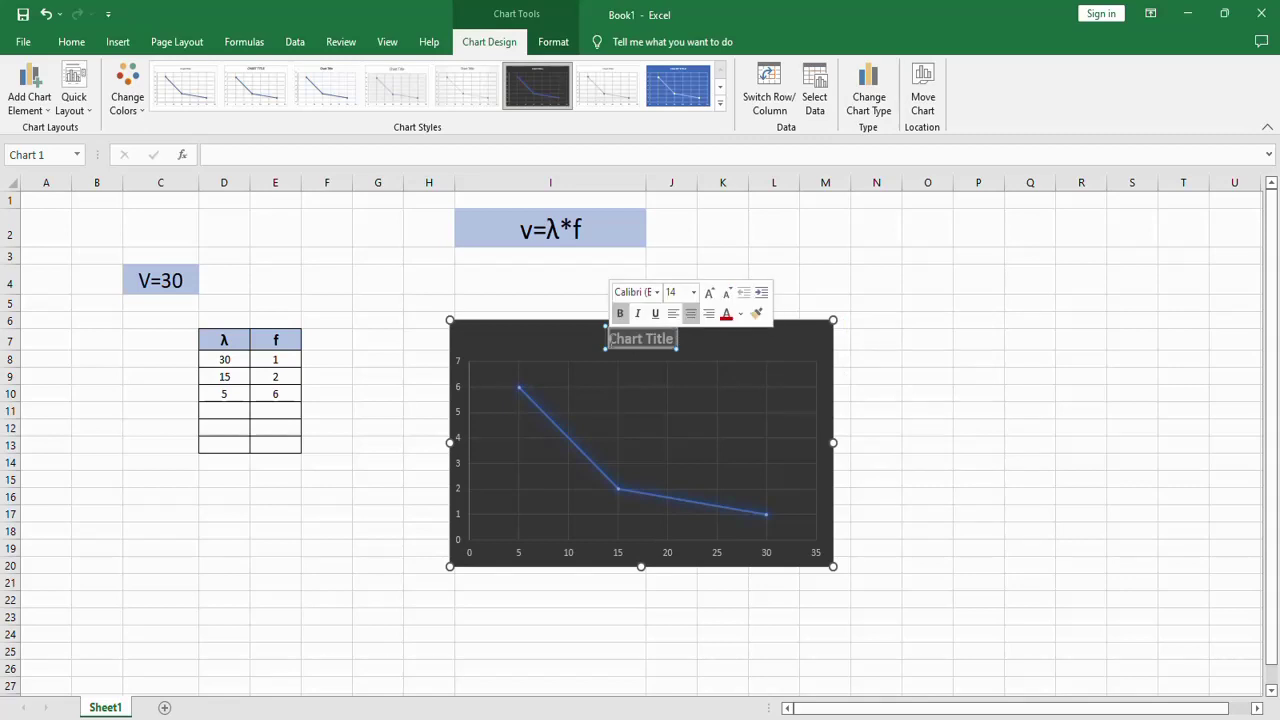
pyautogui.click(828, 349)
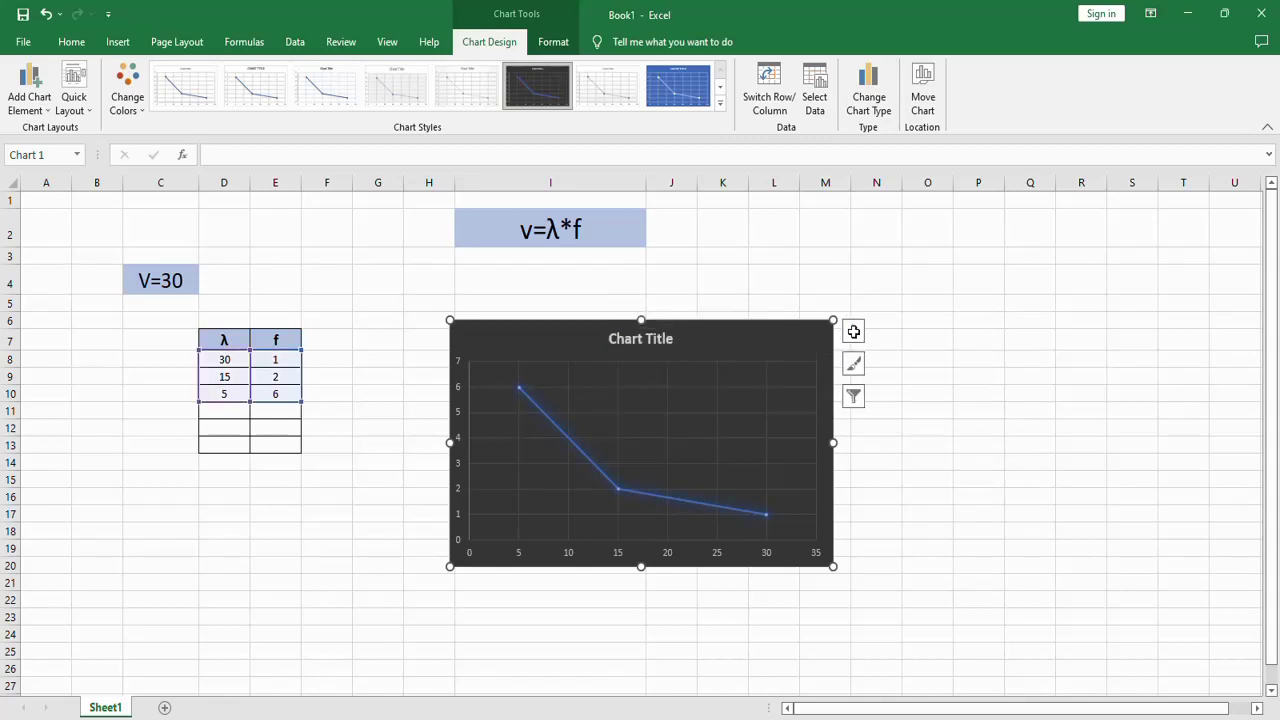
pyautogui.click(854, 333)
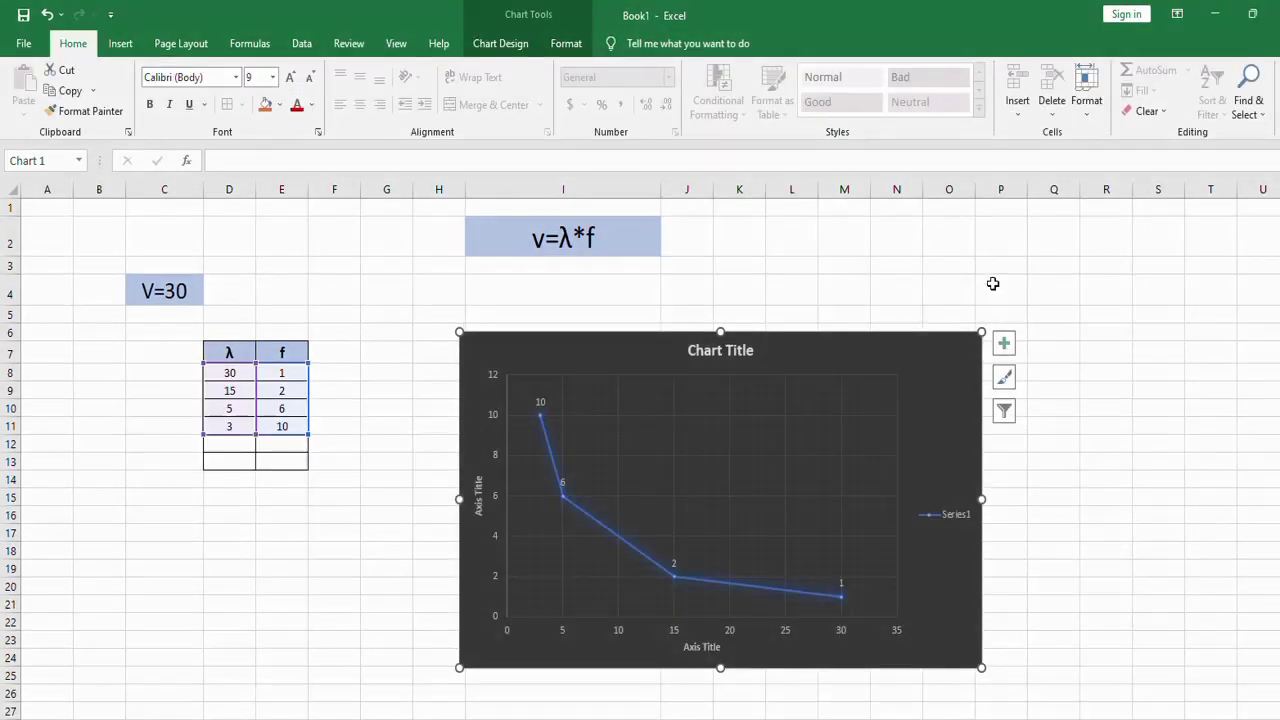
# Review the Chart Elements list, then bring up the chart area's context menu.
pyautogui.click(1003, 350)
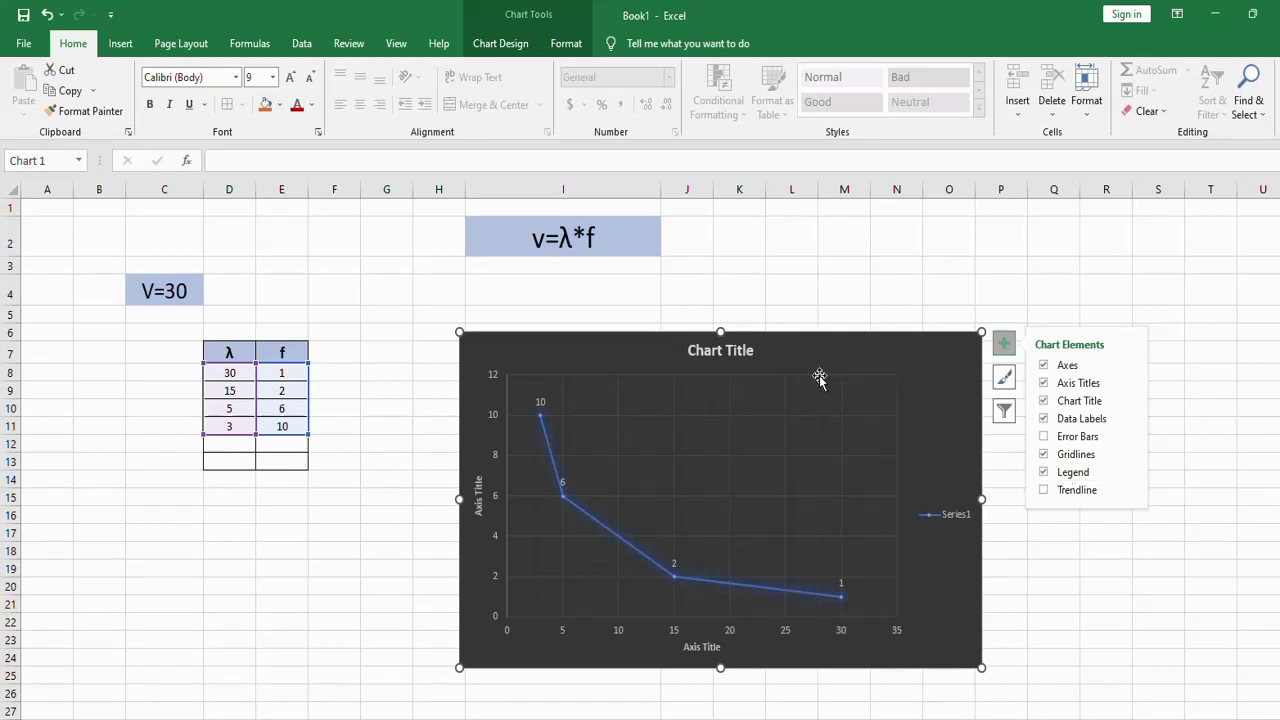
pyautogui.rightClick(953, 407)
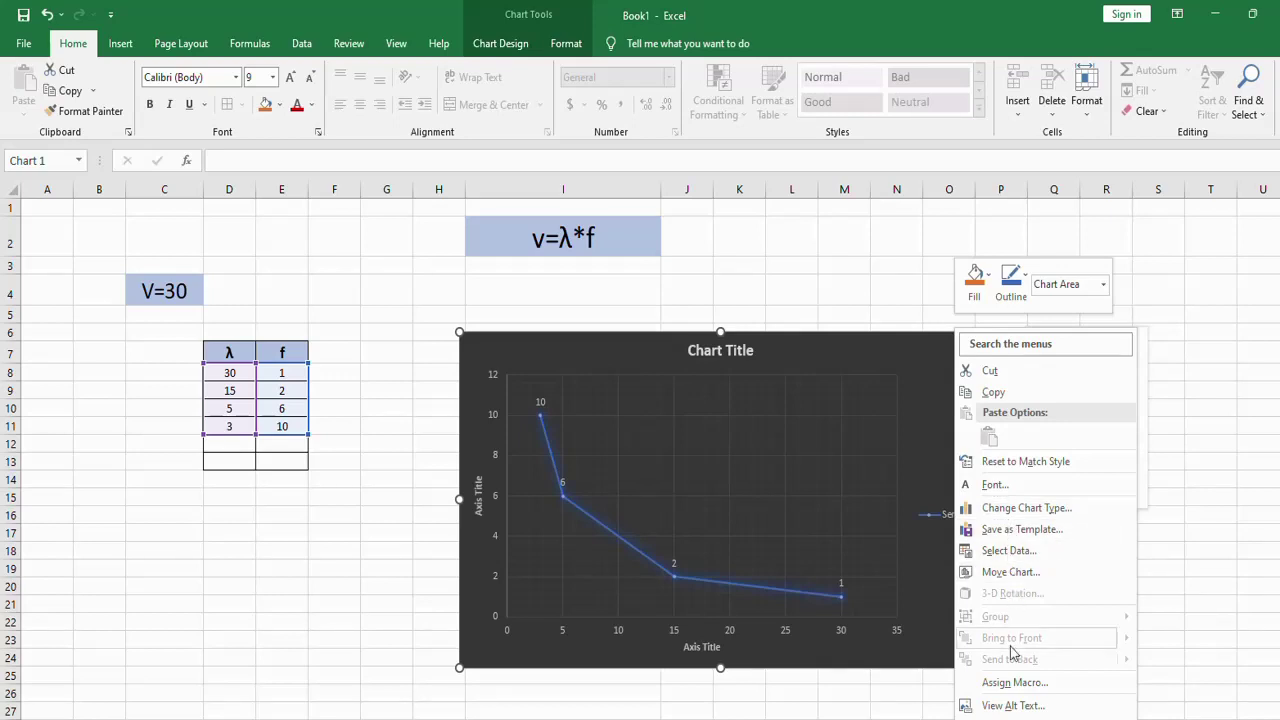
# Give the chart area a solid light gold fill at 0% transparency.
pyautogui.press('Escape')
pyautogui.hotkey('ctrl', '1')
pyautogui.click(1004, 343)
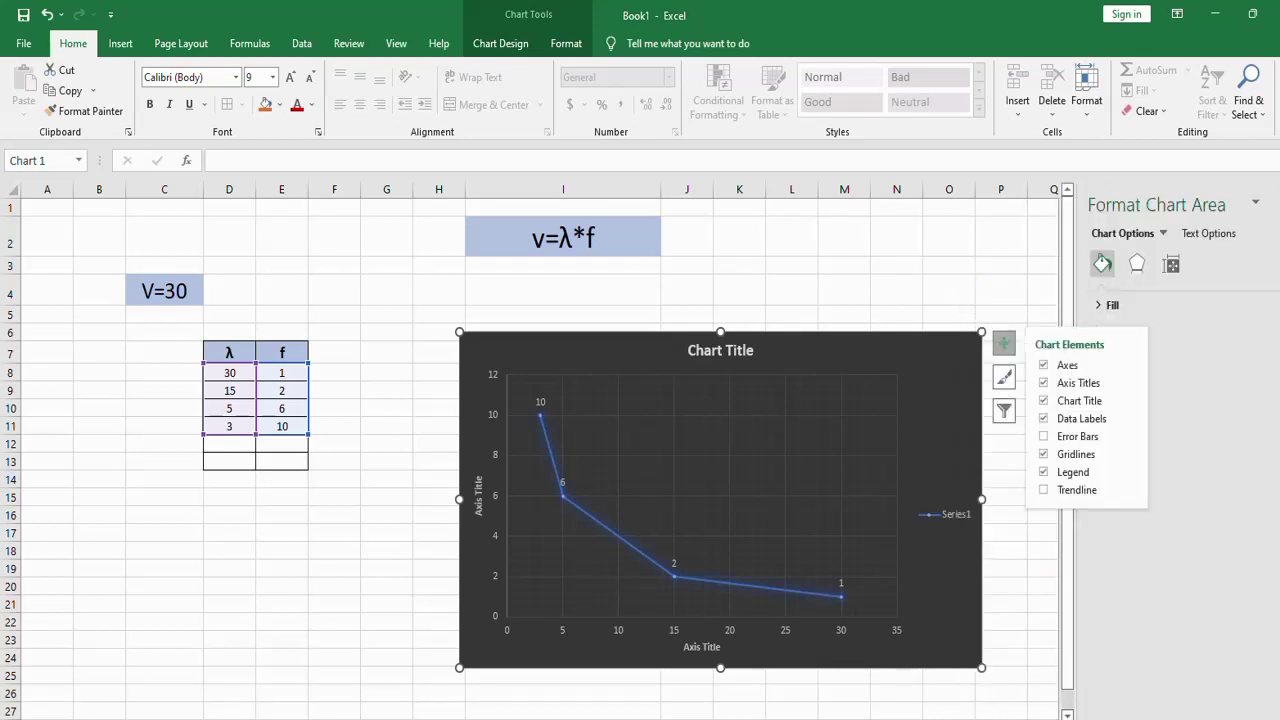
pyautogui.click(987, 250)
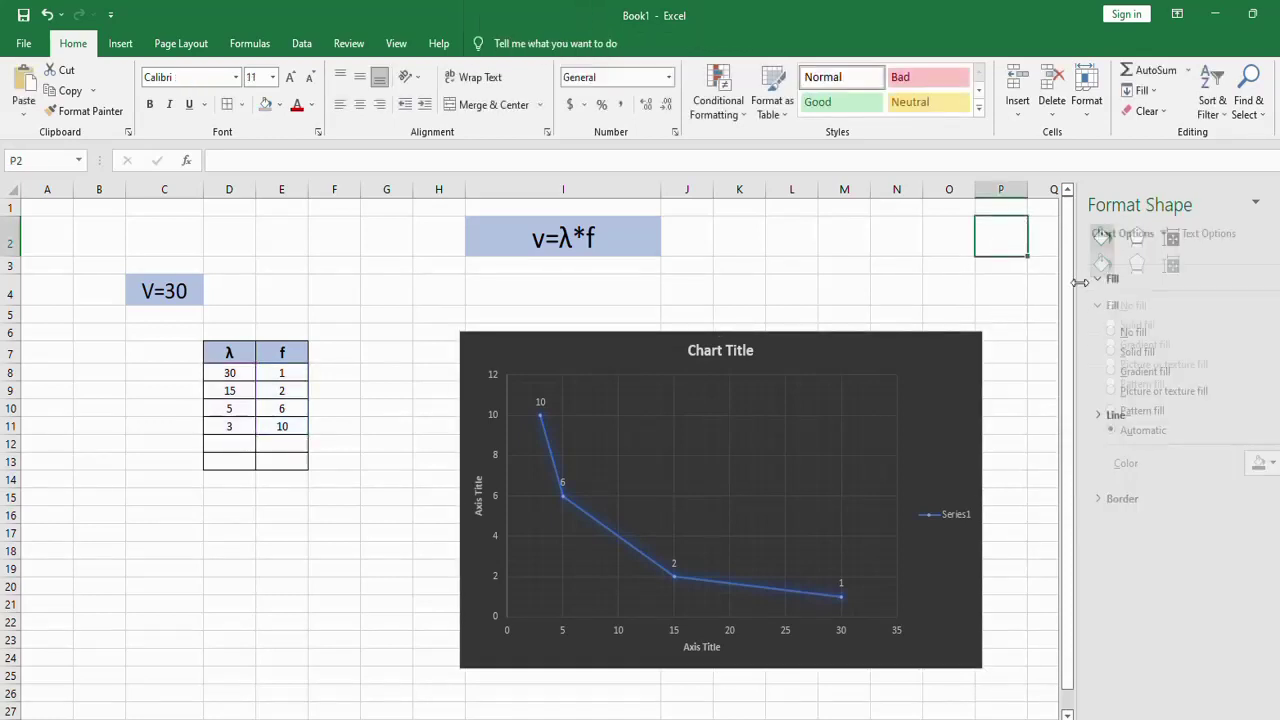
pyautogui.click(901, 347)
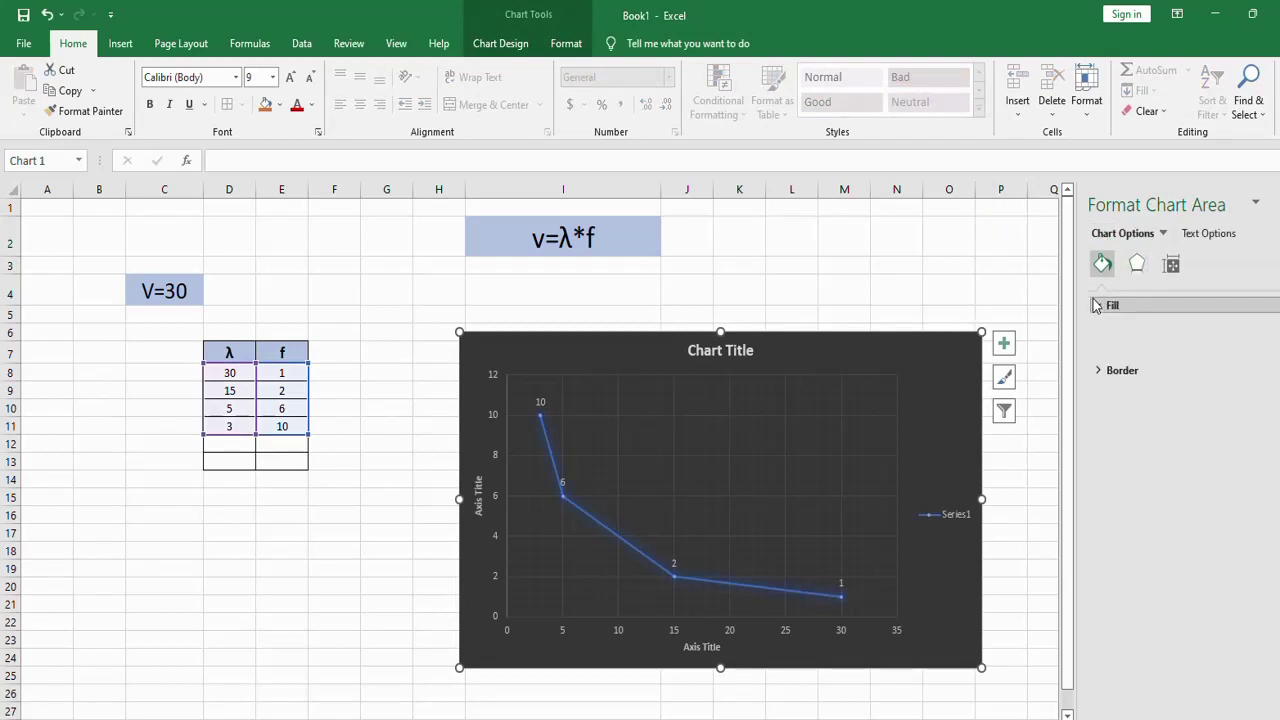
pyautogui.click(1112, 305)
pyautogui.click(1262, 463)
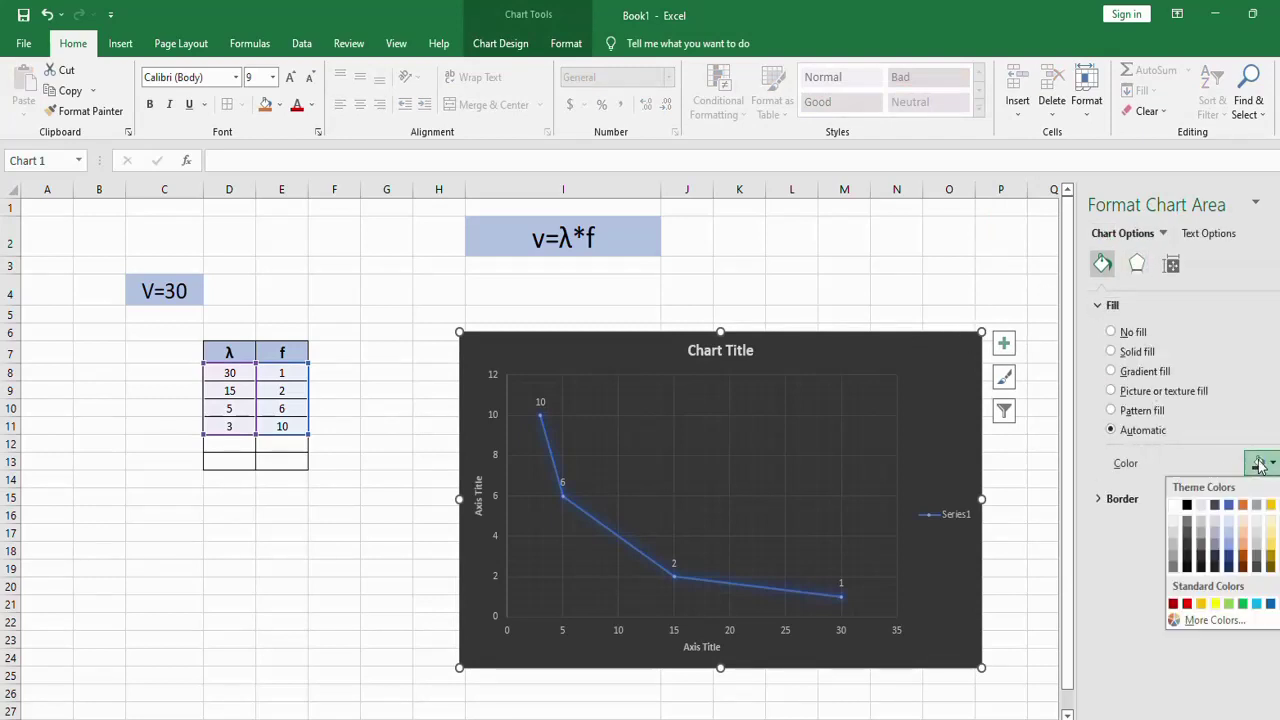
pyautogui.click(1271, 546)
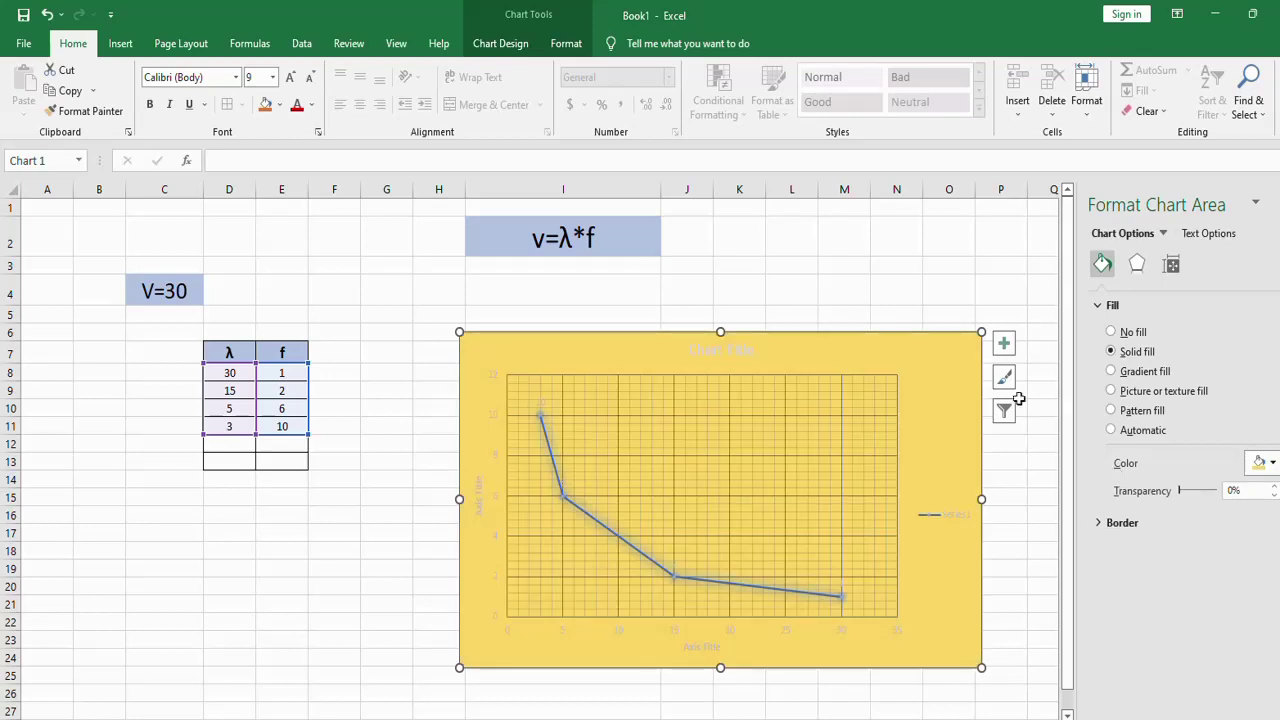
pyautogui.click(1003, 343)
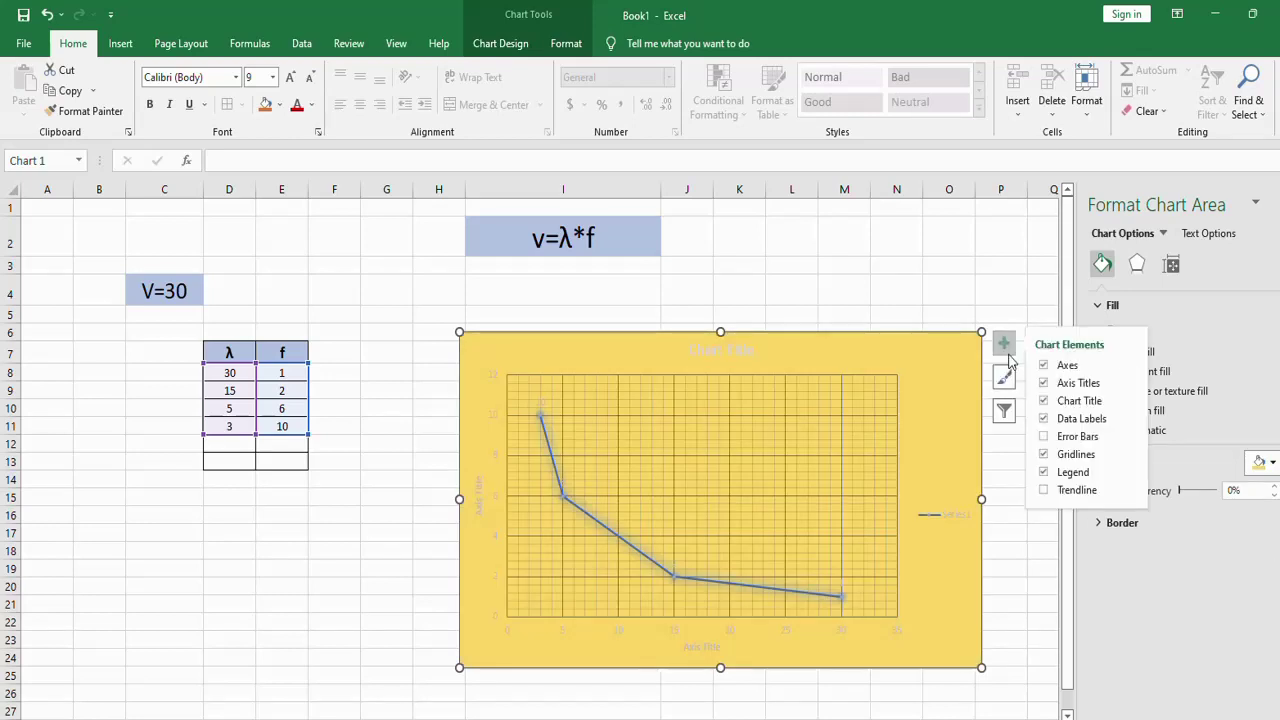
# Confirm major and minor horizontal and vertical gridlines are on, then bring up the Chart Options list.
pyautogui.click(1129, 455)
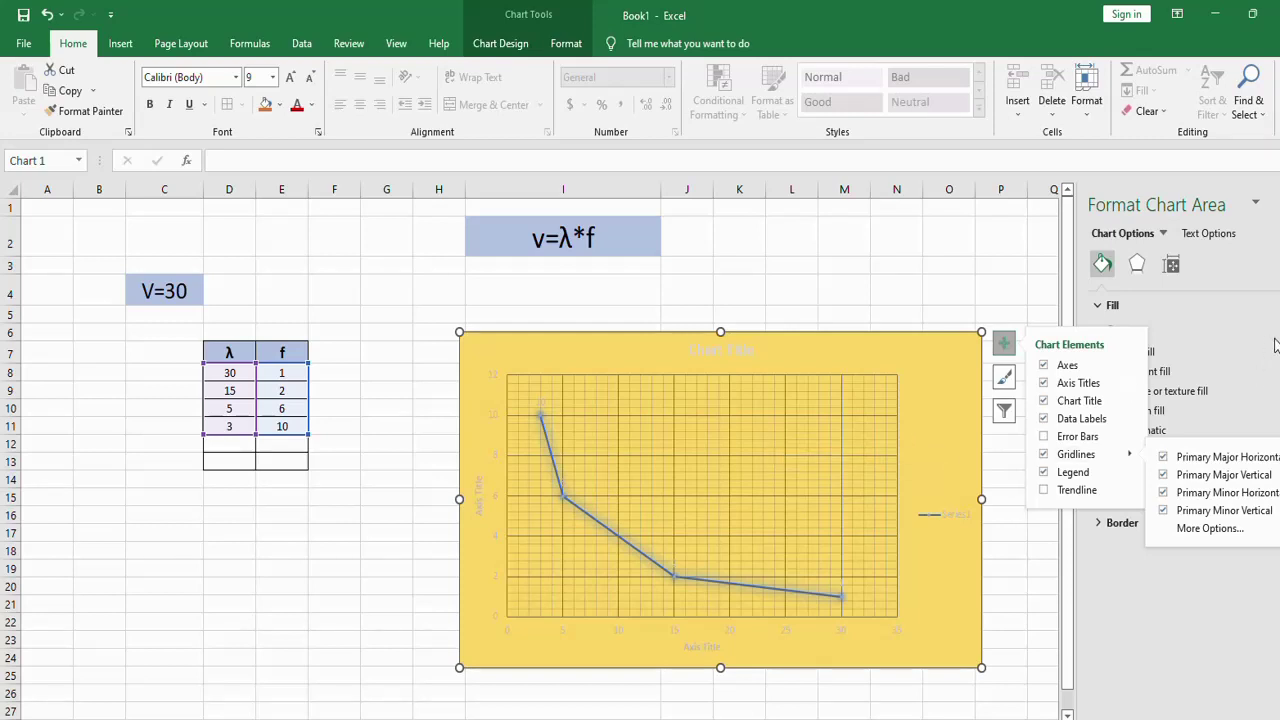
pyautogui.click(1165, 233)
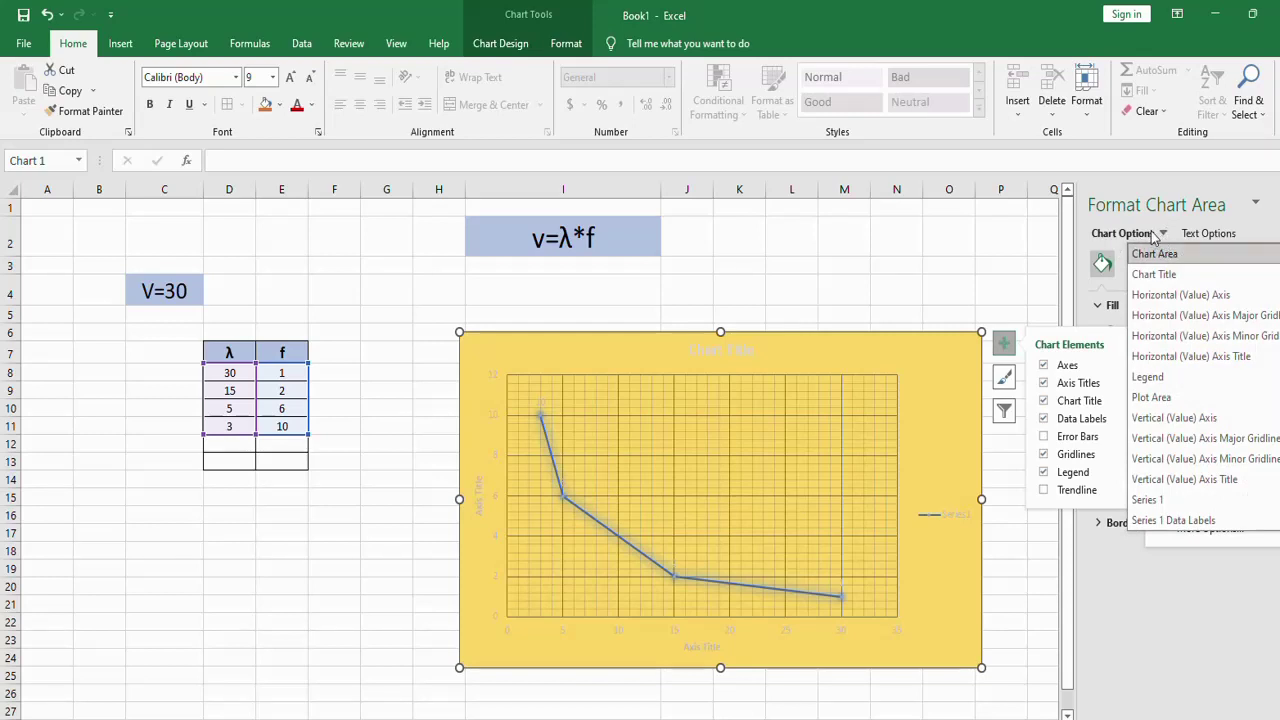
# Switch the Format pane to the Chart Title and delete all of its placeholder text.
pyautogui.click(1164, 376)
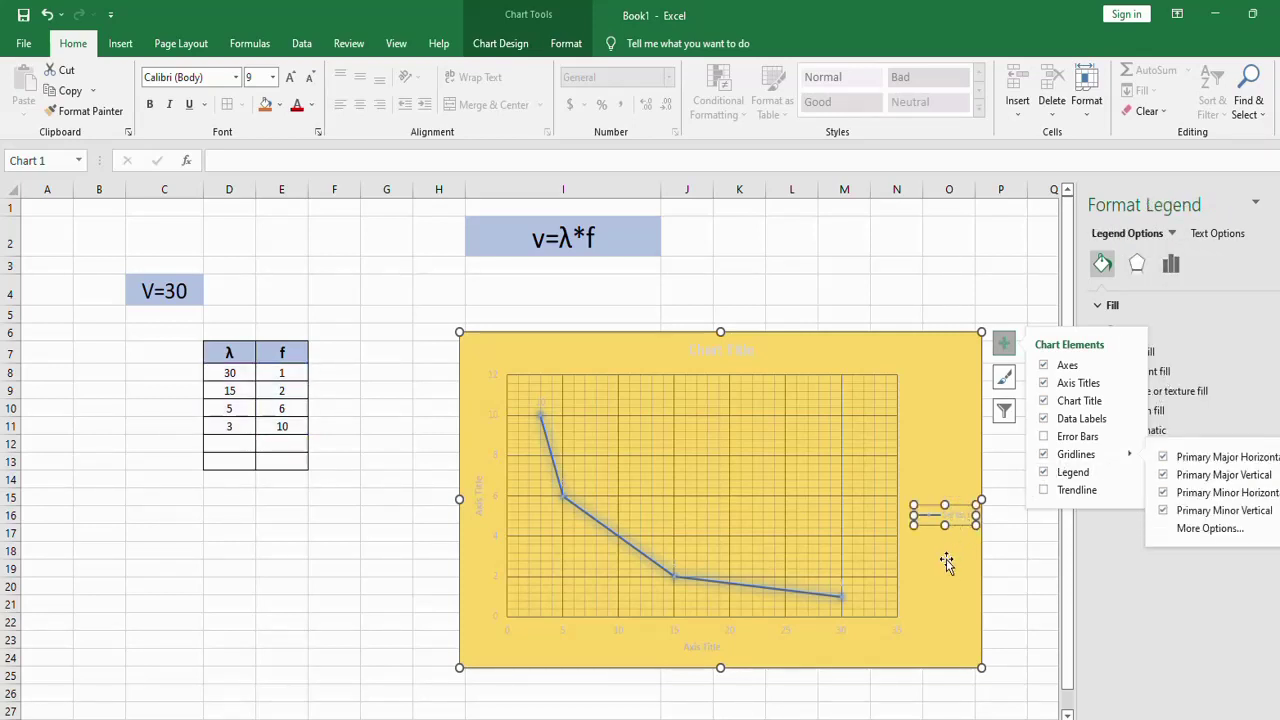
pyautogui.click(1172, 235)
pyautogui.click(1162, 275)
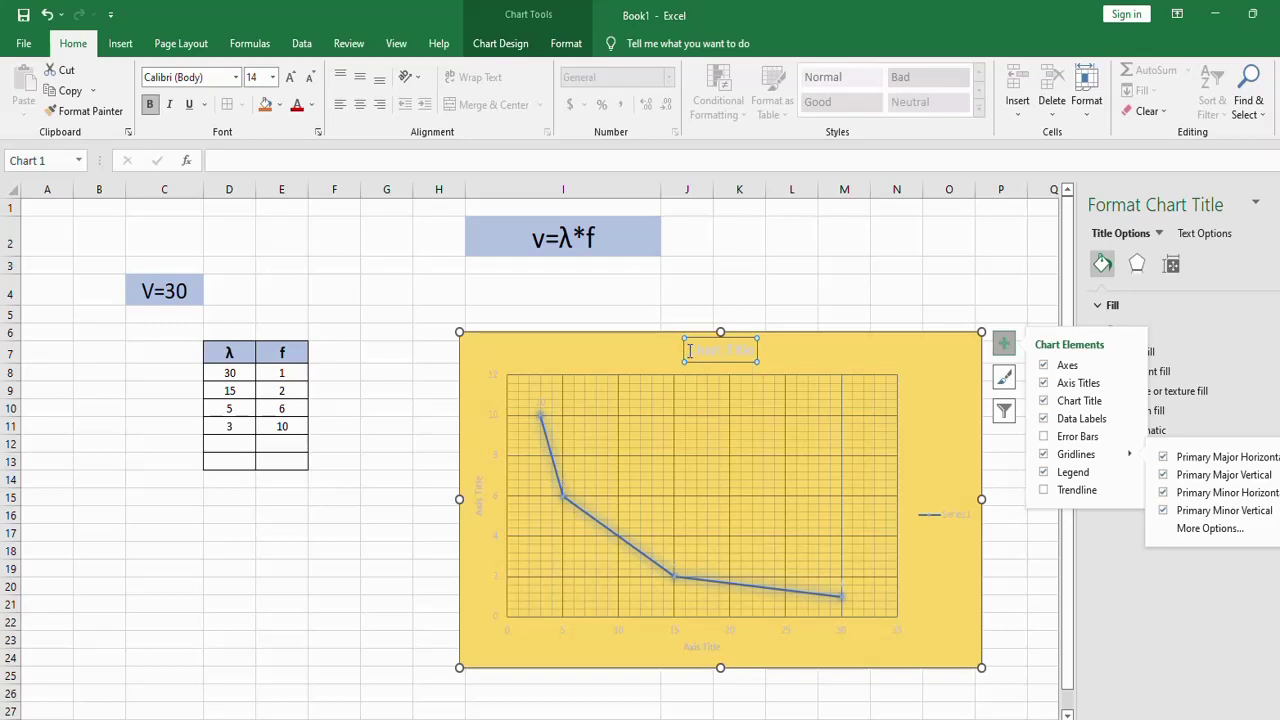
pyautogui.click(724, 352)
pyautogui.tripleClick(724, 352)
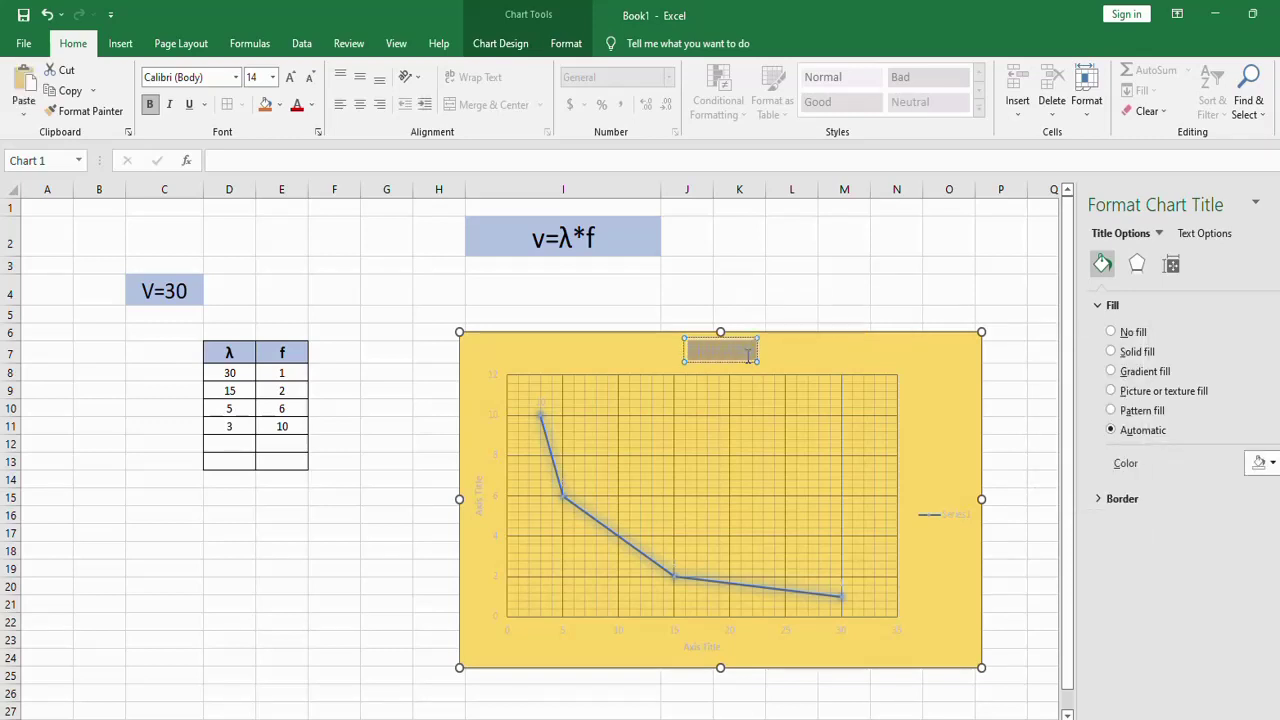
pyautogui.press('Delete')
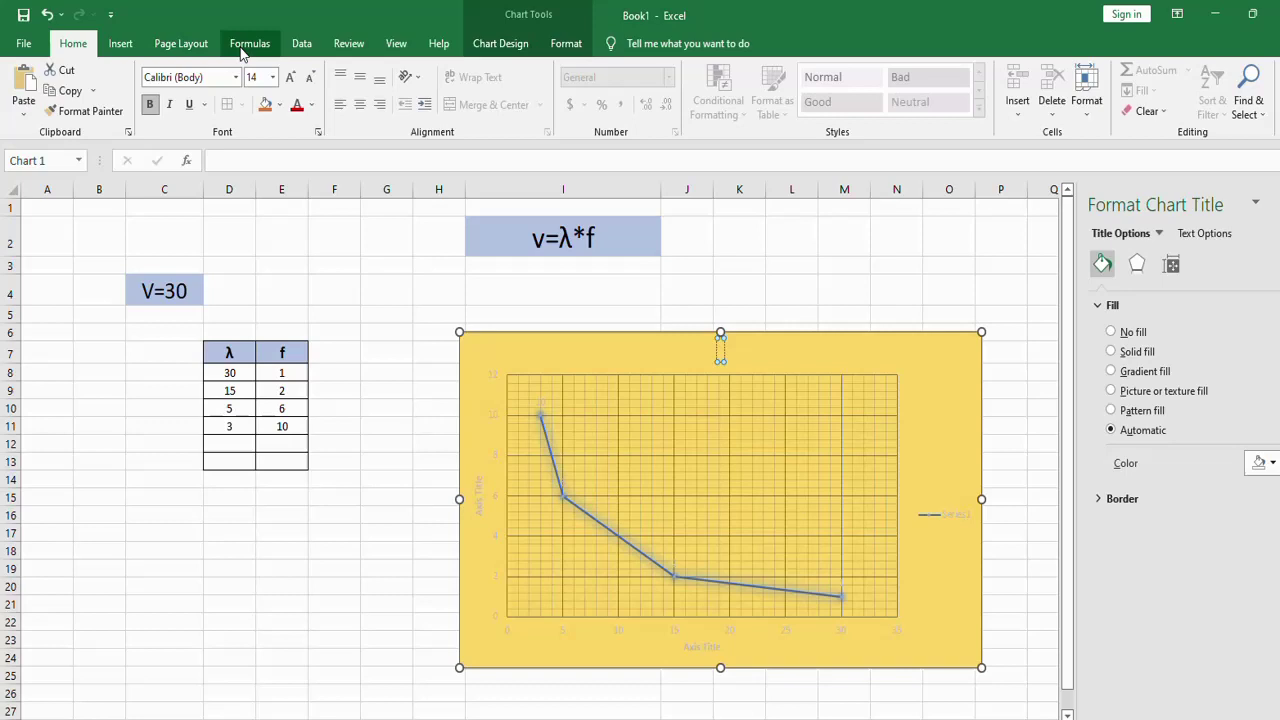
# Deselect the chart and uncheck Gridlines in the View tab's Show group.
pyautogui.click(400, 48)
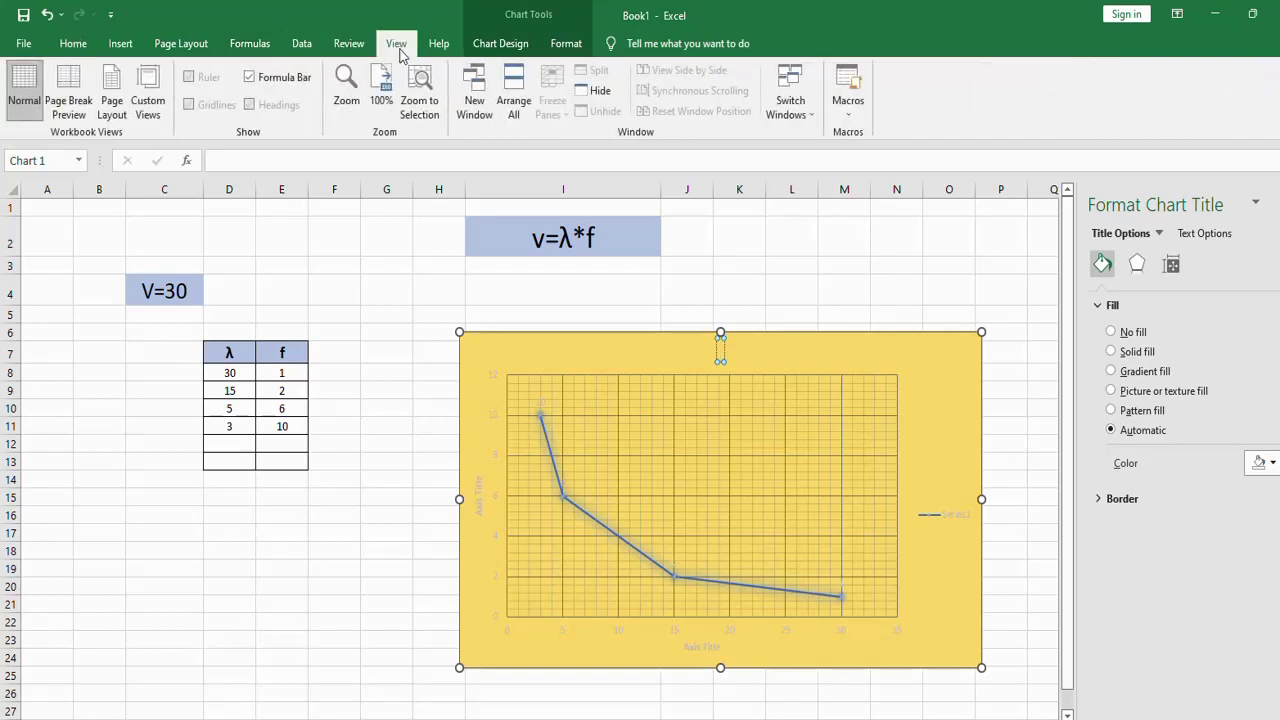
pyautogui.click(419, 239)
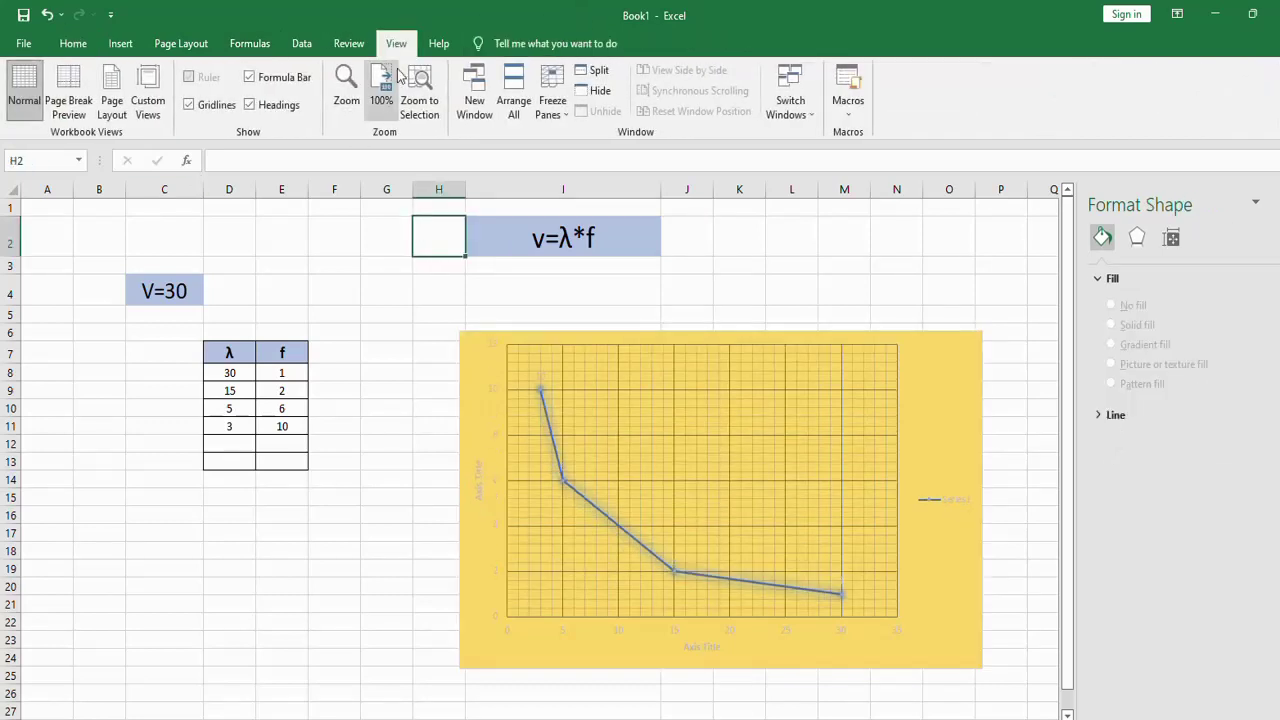
pyautogui.click(189, 105)
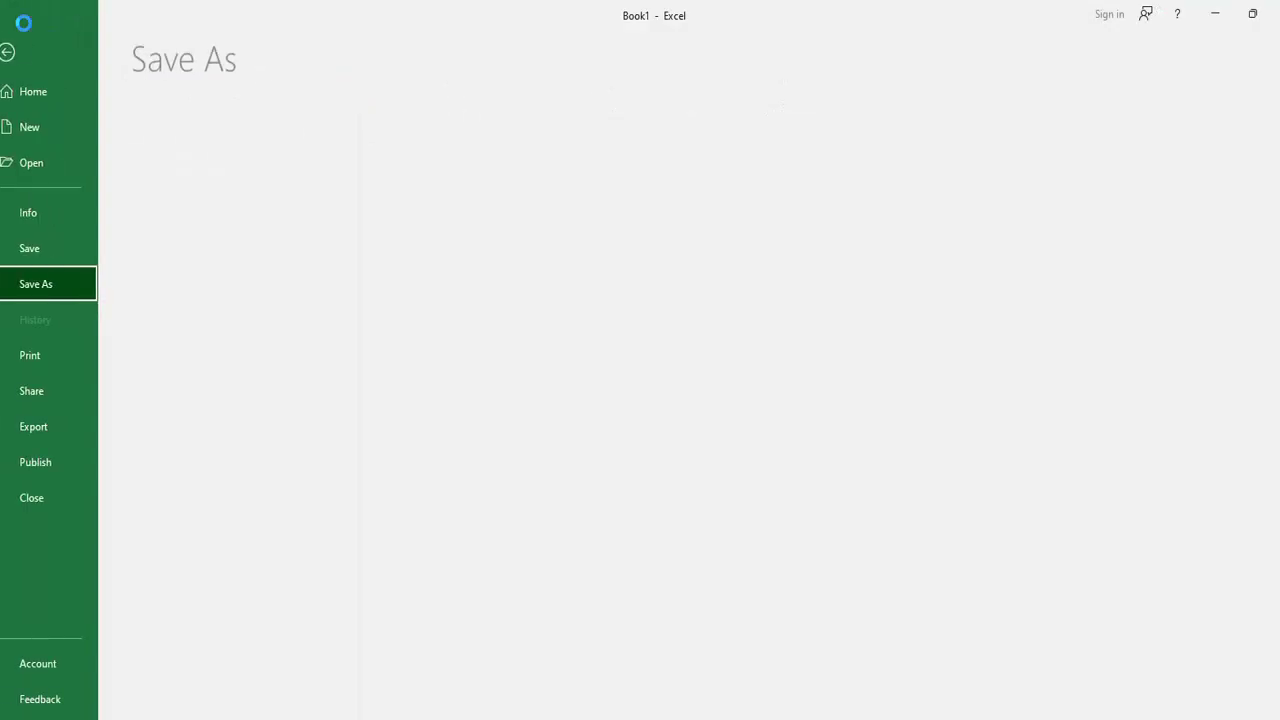
# Open Save As in Documents and begin replacing Book1 with a new file name starting 'Fat'.
pyautogui.click(24, 40)
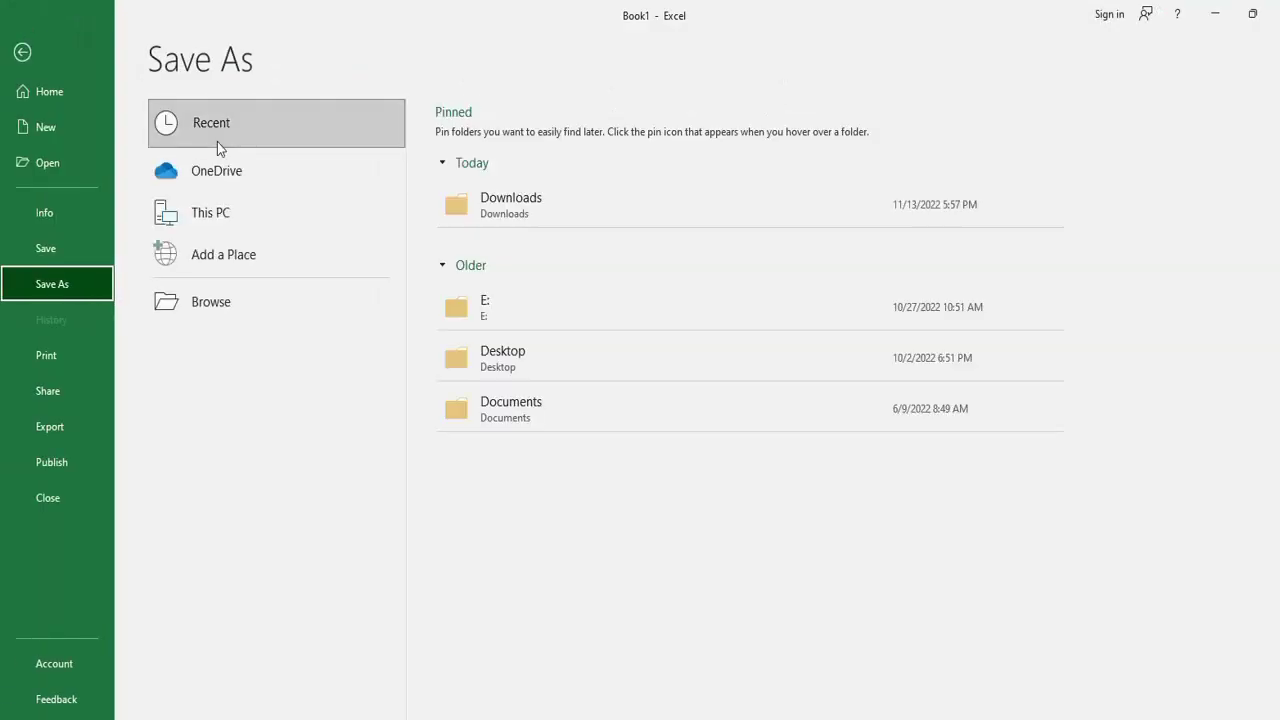
pyautogui.click(230, 304)
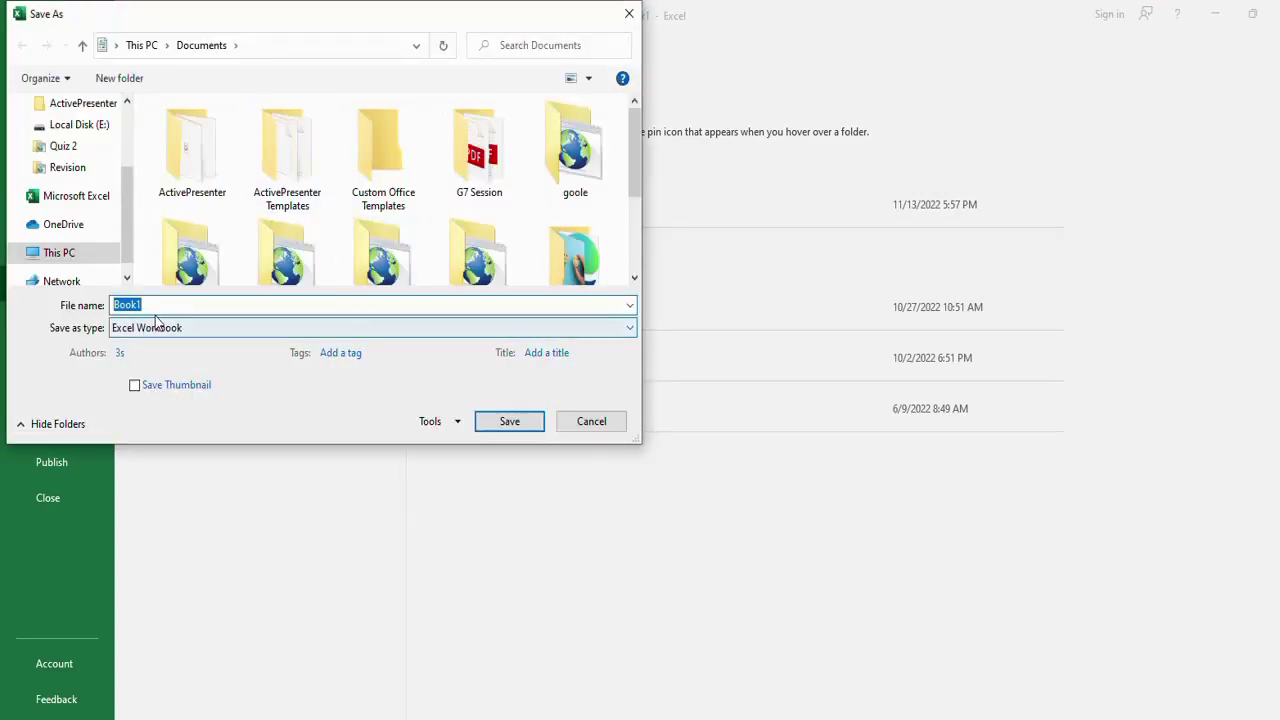
pyautogui.write('Fat')
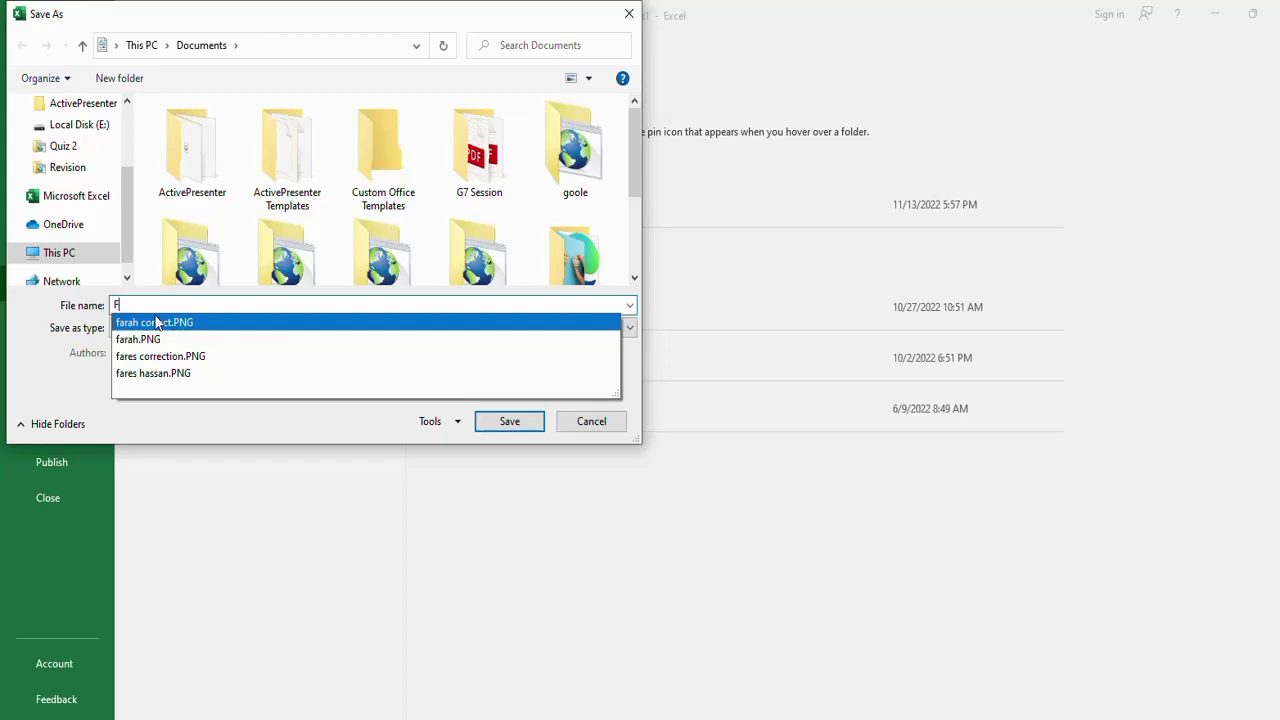